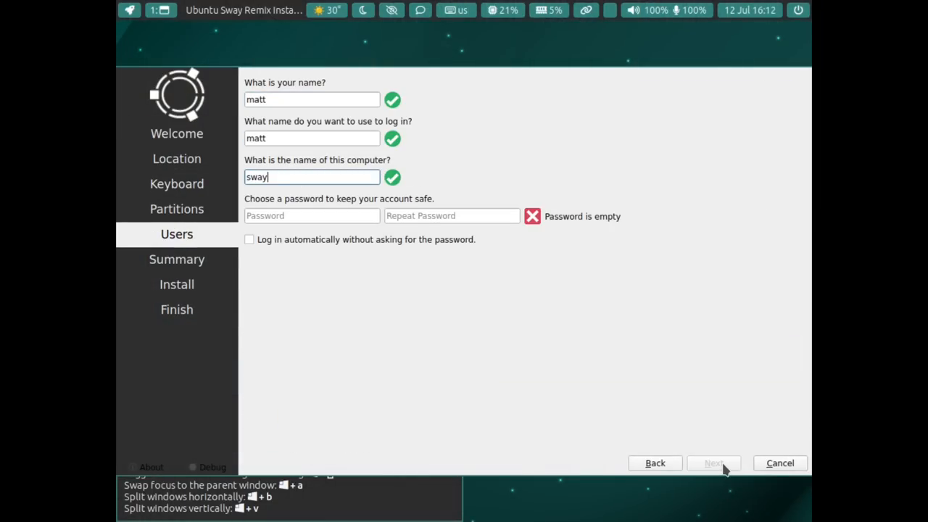
# Step: Start the Calamares installation and confirm the Install prompt
pyautogui.click(725, 469)
pyautogui.click(547, 291)
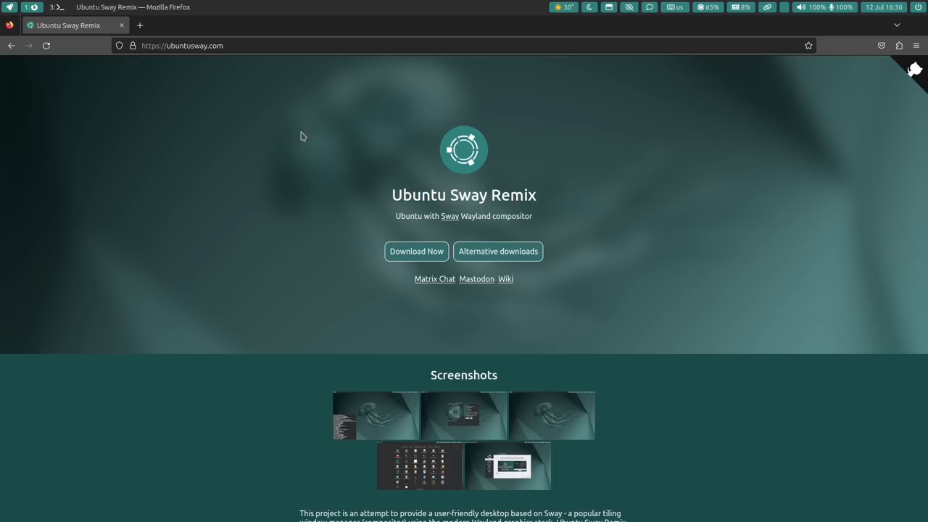
# Step: Switch to empty workspace 2 with Super+2
pyautogui.press('super+2')
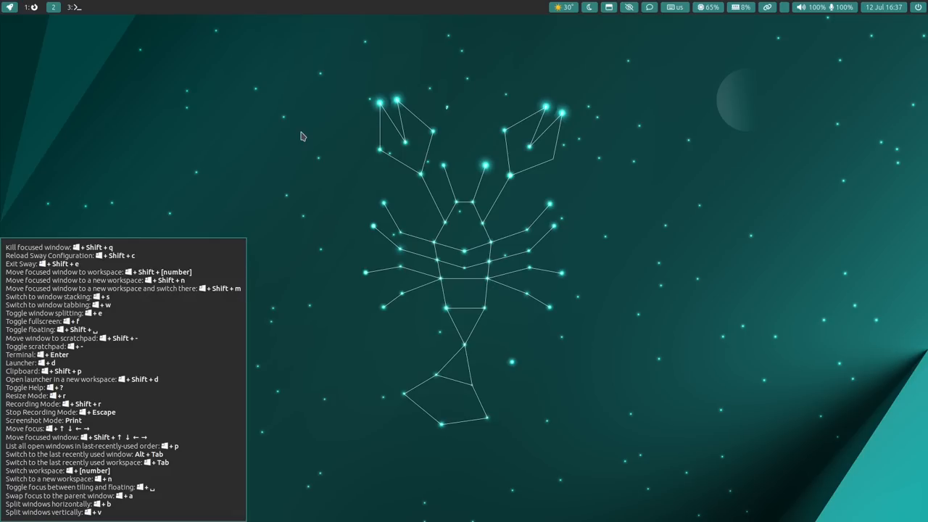
pyautogui.press('super+1')
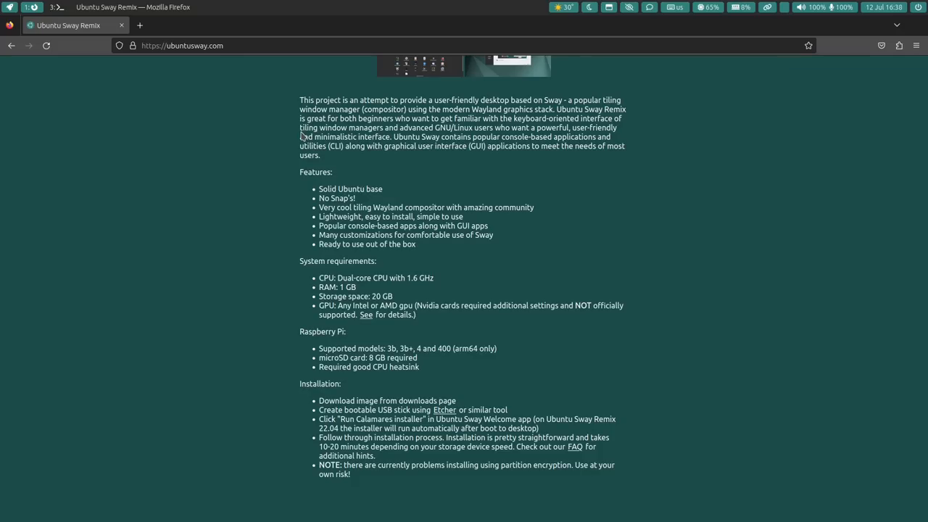
pyautogui.scroll(5, 302, 135)
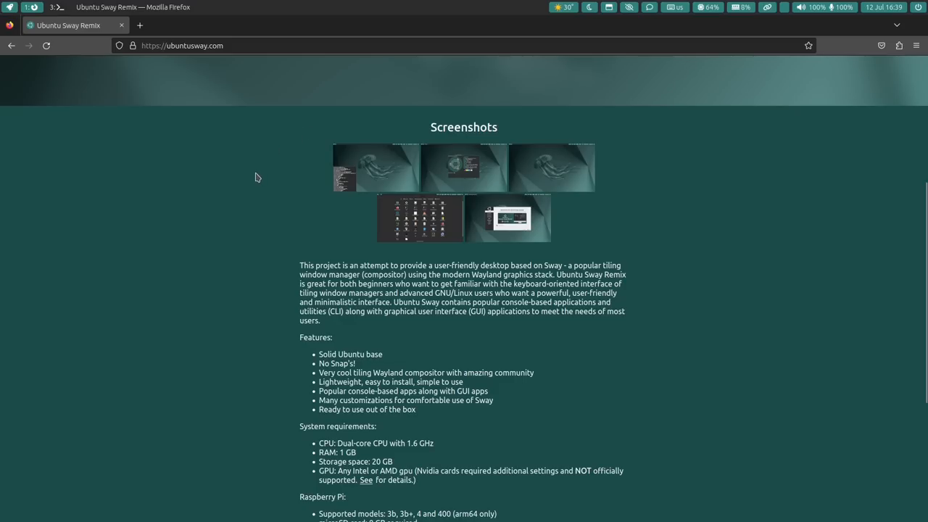
pyautogui.scroll(5, 255, 177)
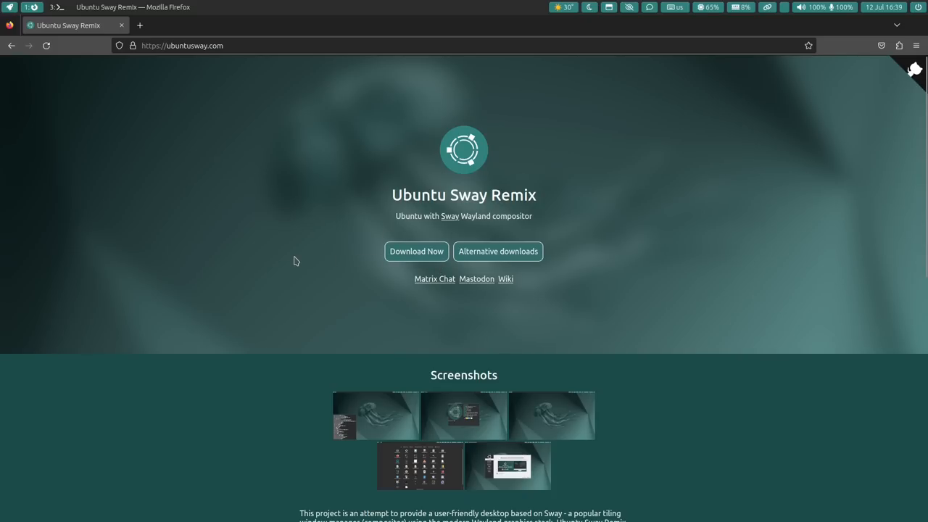
# Step: Close Firefox, bring up the Rofi launcher and move the selection to Displays Settings
pyautogui.press('super+shift+q')
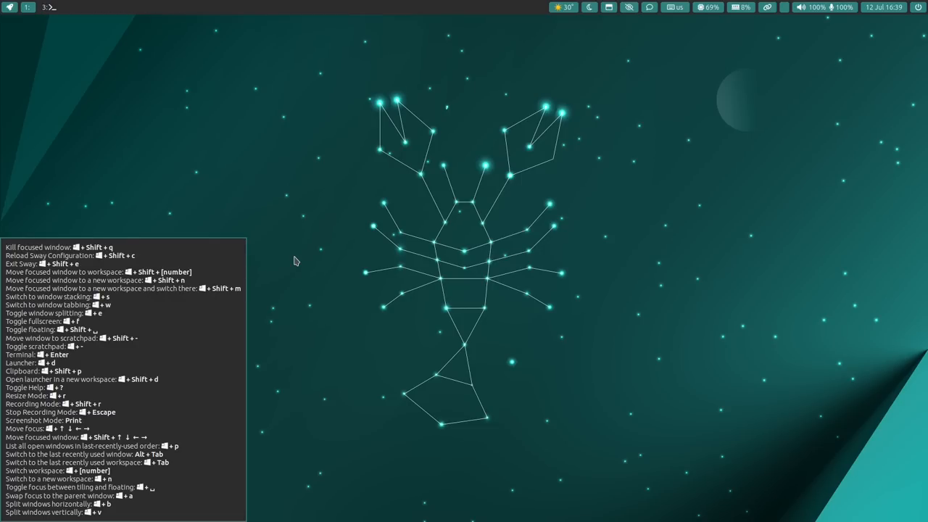
pyautogui.press('super+d')
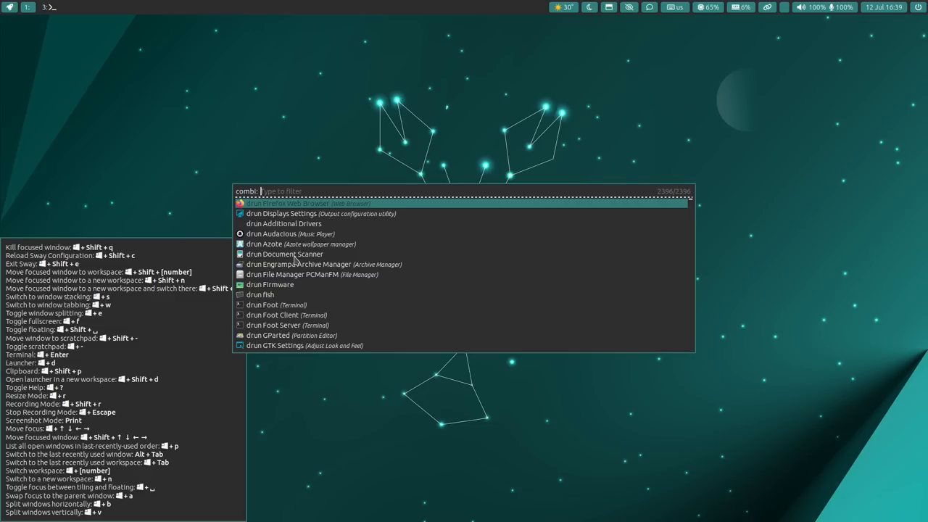
pyautogui.press('Down')
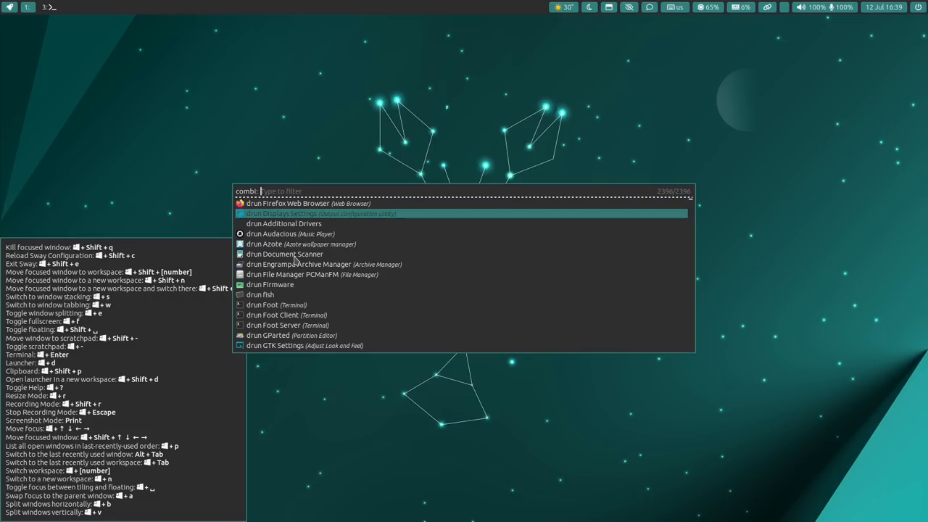
pyautogui.press('Return')
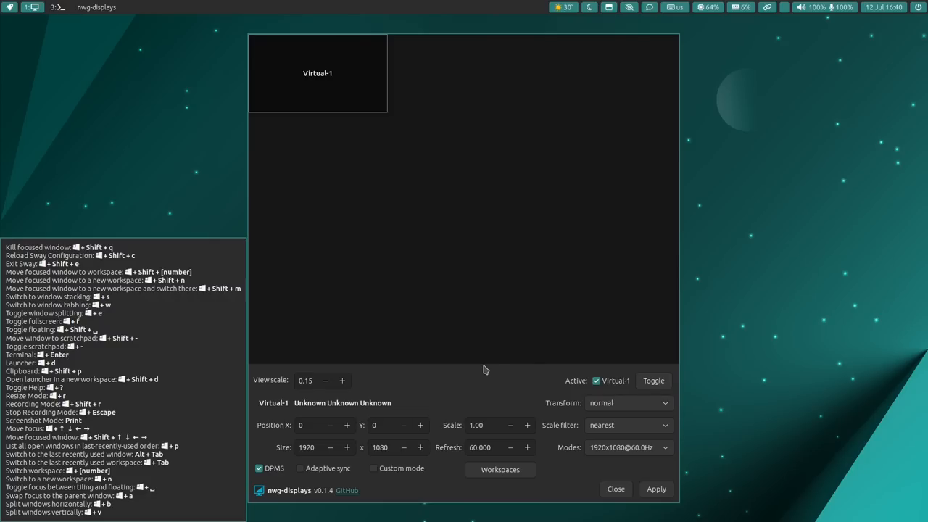
pyautogui.press('super+d')
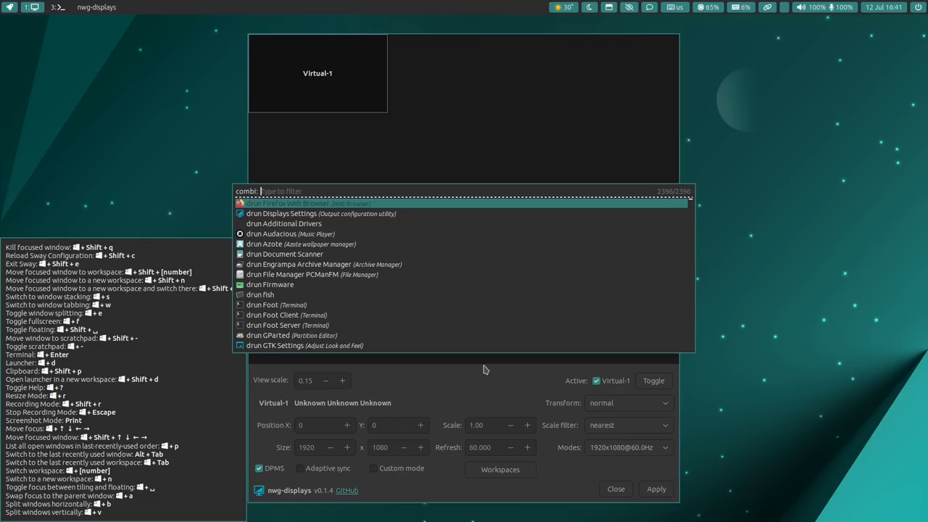
pyautogui.press('Escape')
pyautogui.press('super+shift+q')
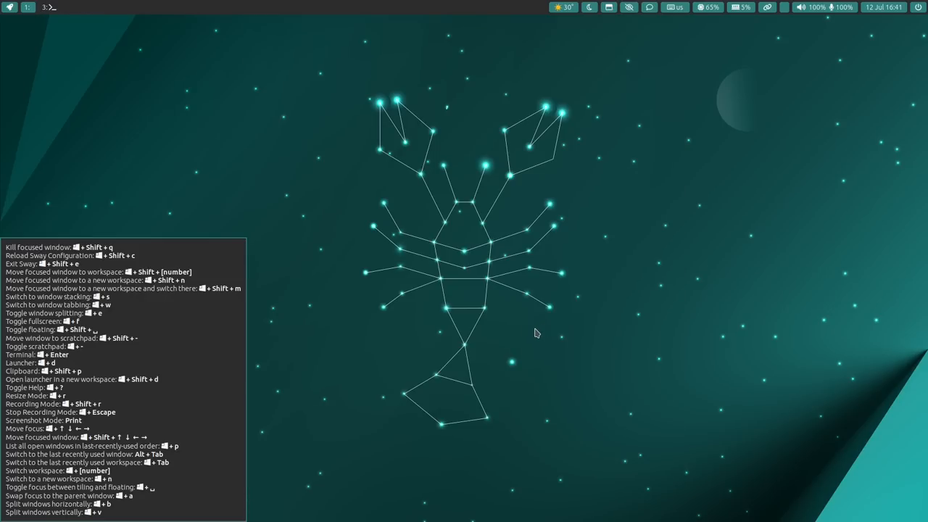
pyautogui.press('super+d')
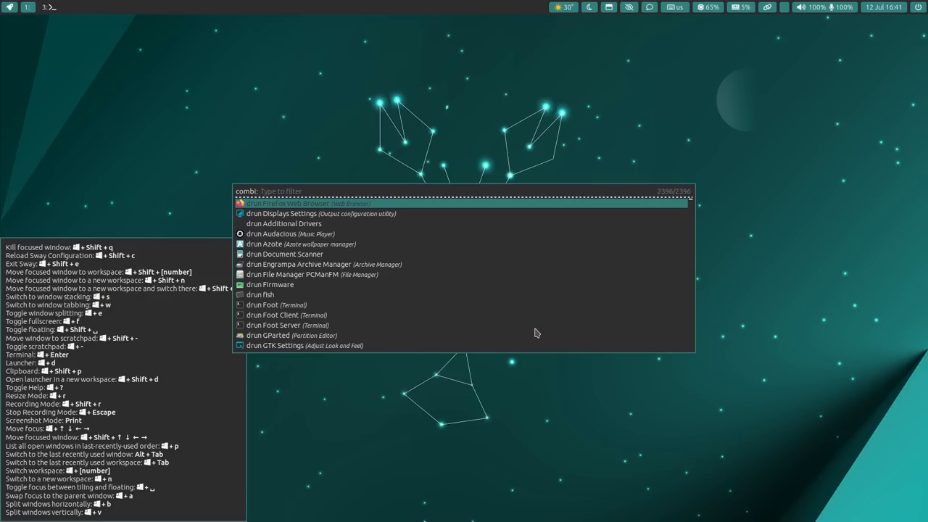
# Step: Select Azote in the Rofi list and launch the wallpaper manager
pyautogui.press('Down')
pyautogui.press('Down')
pyautogui.press('Down')
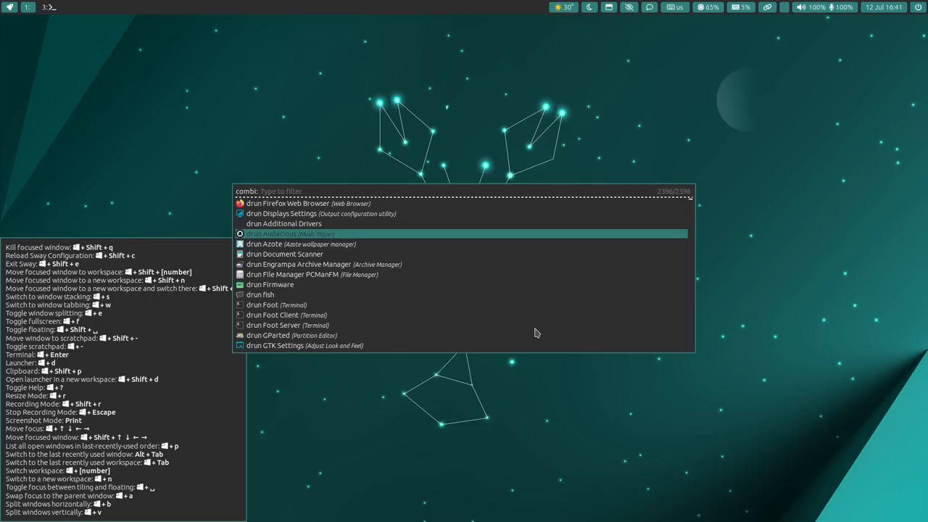
pyautogui.press('Down')
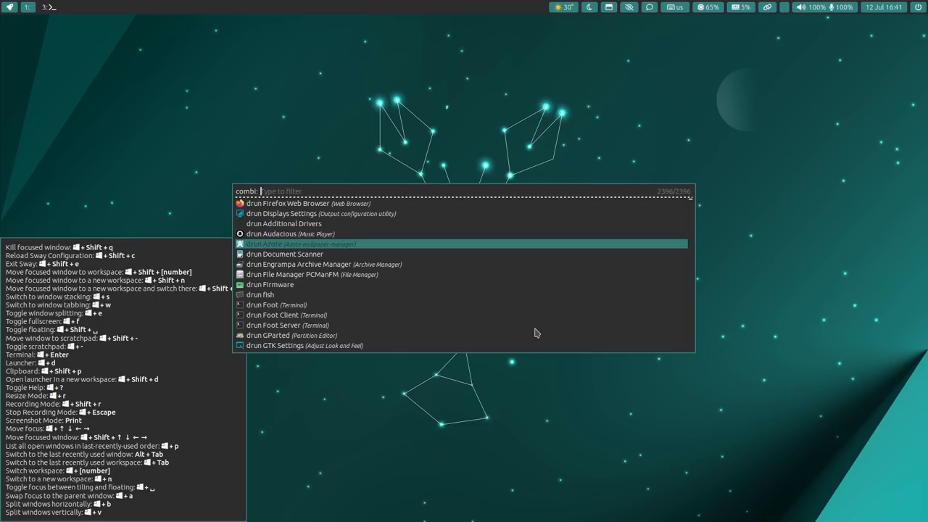
pyautogui.press('Return')
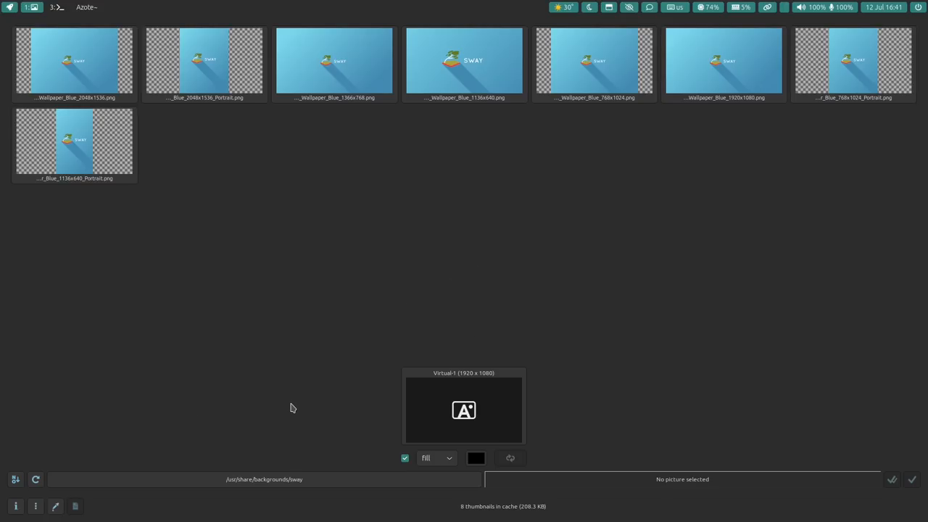
# Step: Close Azote, reopen Rofi and move down the list toward the fish and Foot entries
pyautogui.press('super+shift+q')
pyautogui.press('super+d')
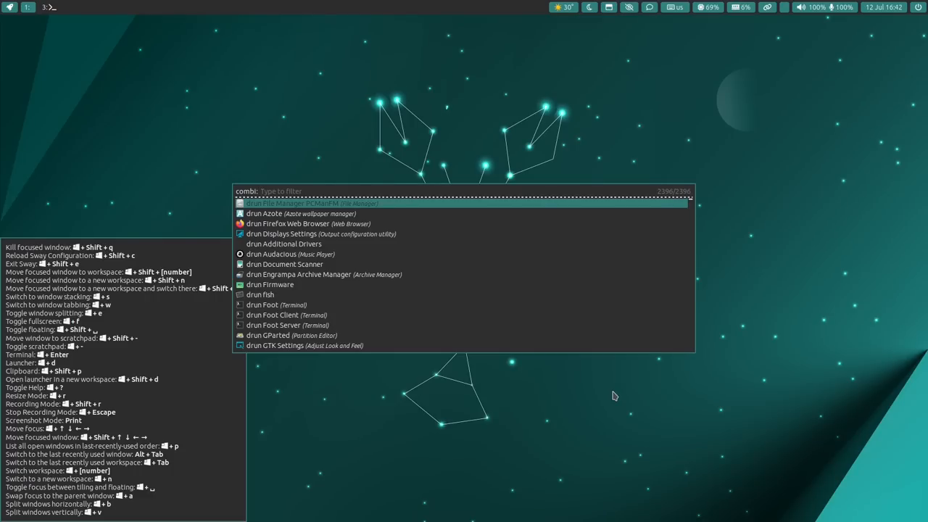
pyautogui.press('Down')
pyautogui.press('Down')
pyautogui.press('Down')
pyautogui.press('Down')
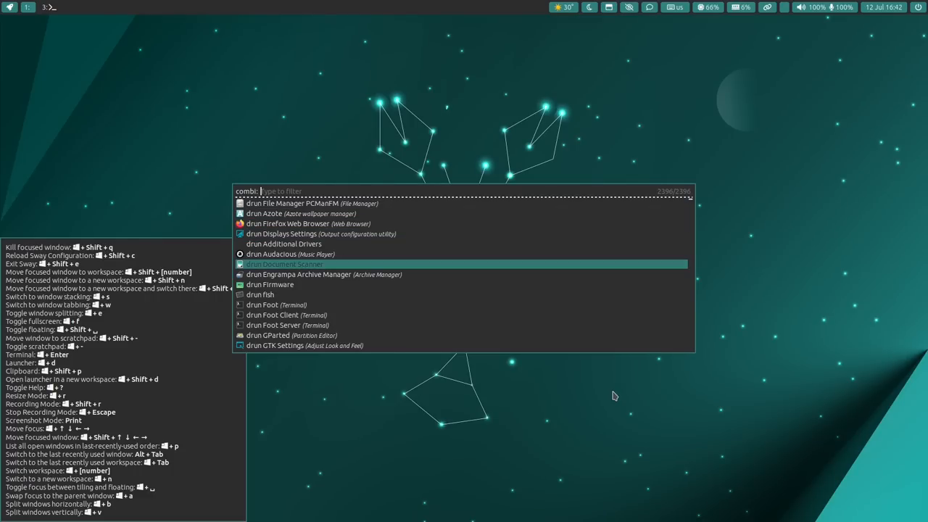
pyautogui.press('Down')
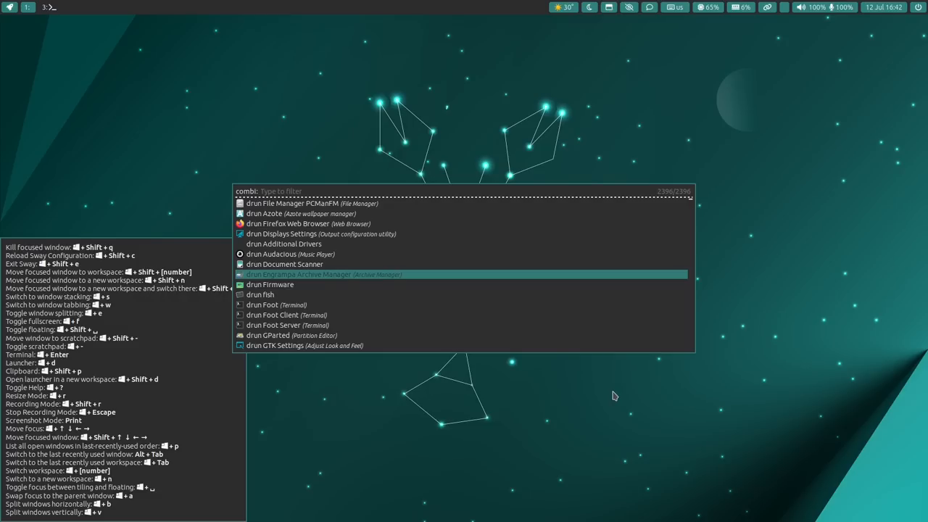
pyautogui.press('Down')
pyautogui.press('Down')
pyautogui.press('Down')
# Step: Launch a Foot terminal and run neofetch to print the system summary
pyautogui.press('Return')
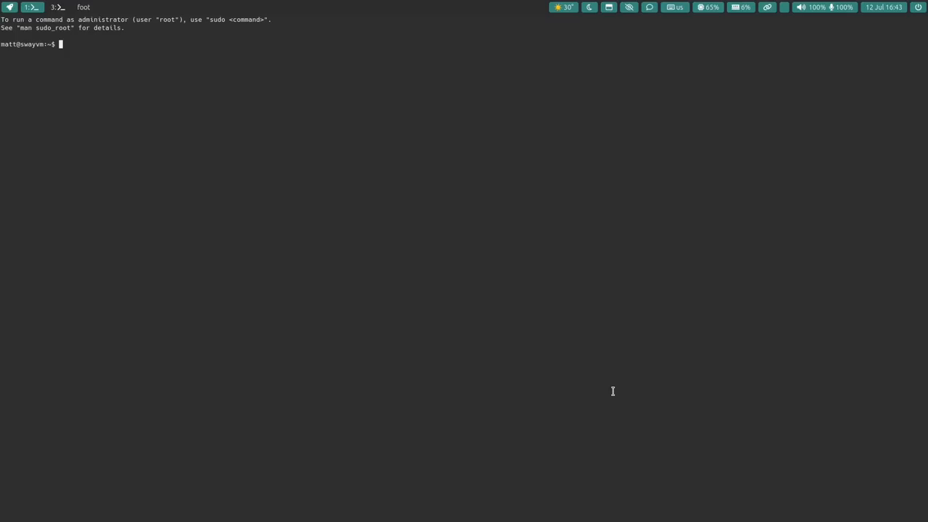
pyautogui.write('neofetch')
pyautogui.press('Return')
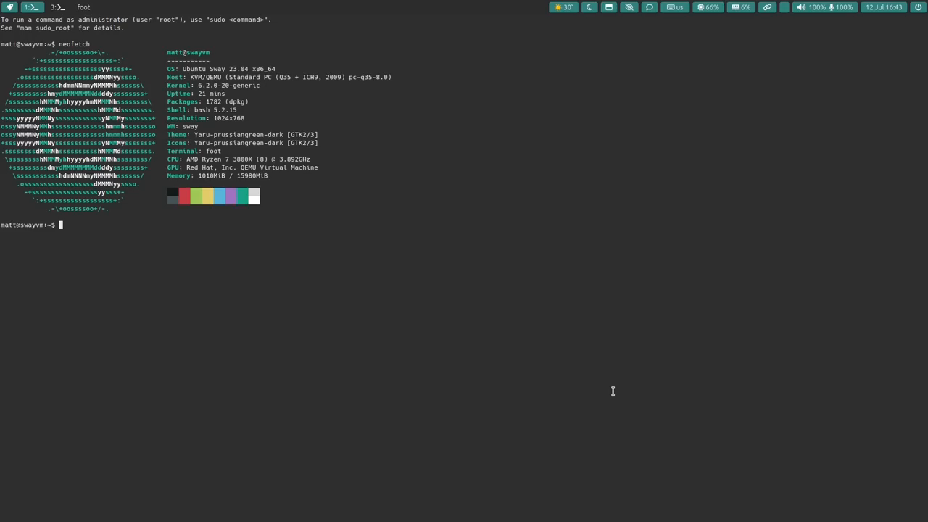
# Step: Open a fish shell terminal from Rofi alongside, then close it again
pyautogui.press('super+d')
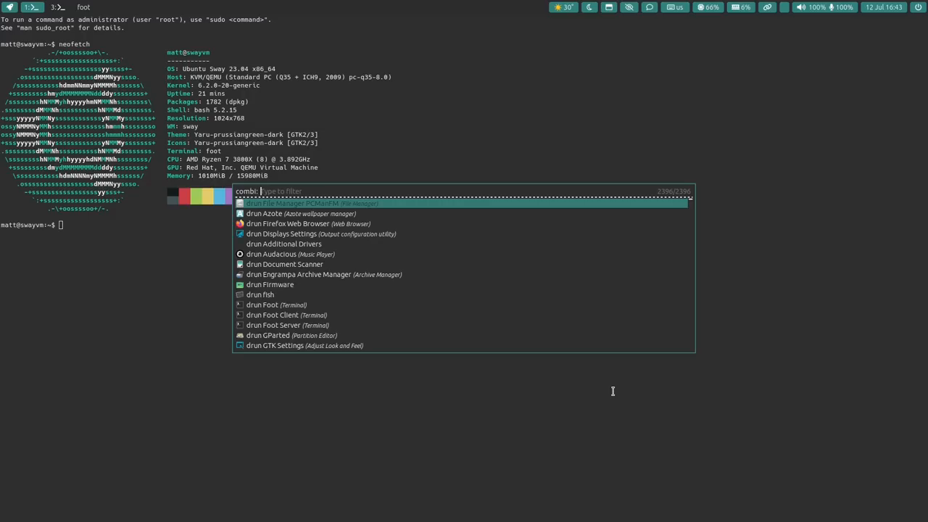
pyautogui.press('Down')
pyautogui.press('Down')
pyautogui.press('Down')
pyautogui.press('Down')
pyautogui.press('Down')
pyautogui.press('Down')
pyautogui.press('Down')
pyautogui.press('Down')
pyautogui.press('Down')
pyautogui.press('Up')
pyautogui.press('Return')
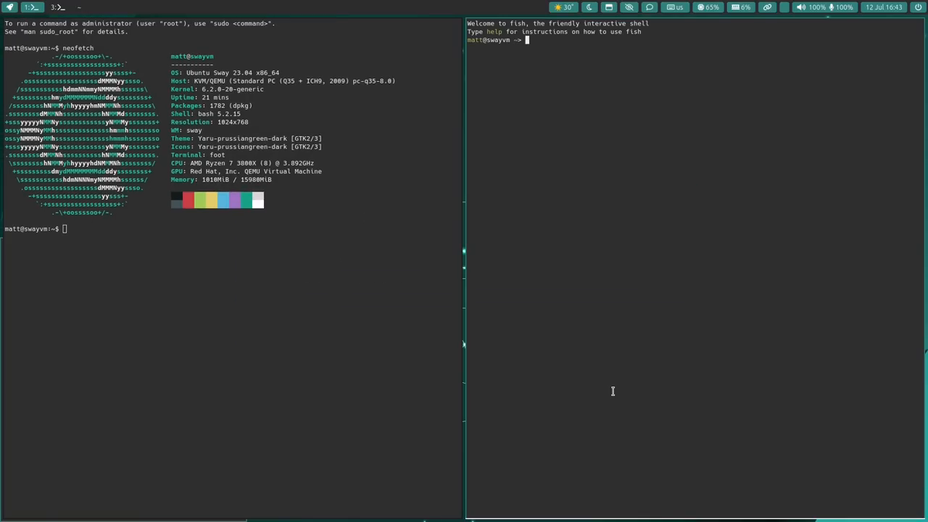
pyautogui.write('c')
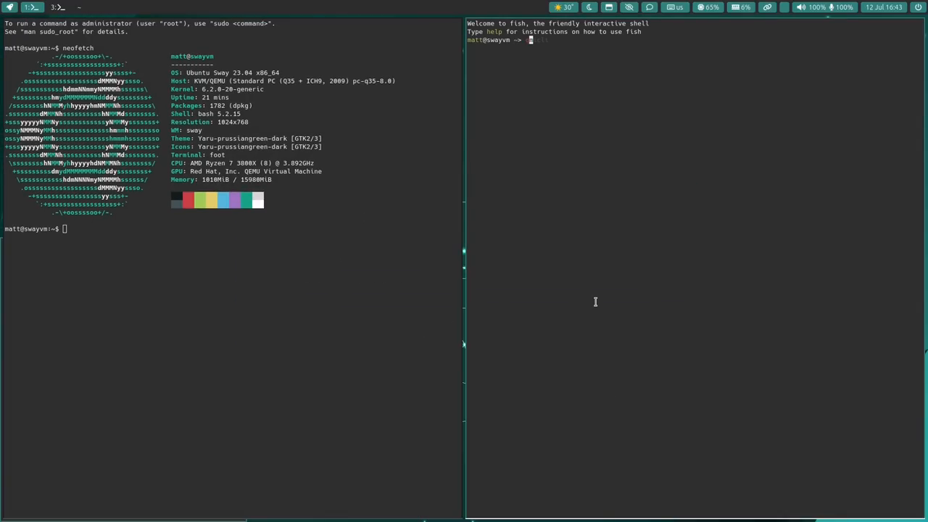
pyautogui.press('super+shift+q')
# Step: Launch GTK Settings (nwg-look) from the Rofi launcher
pyautogui.press('super+d')
pyautogui.press('Up')
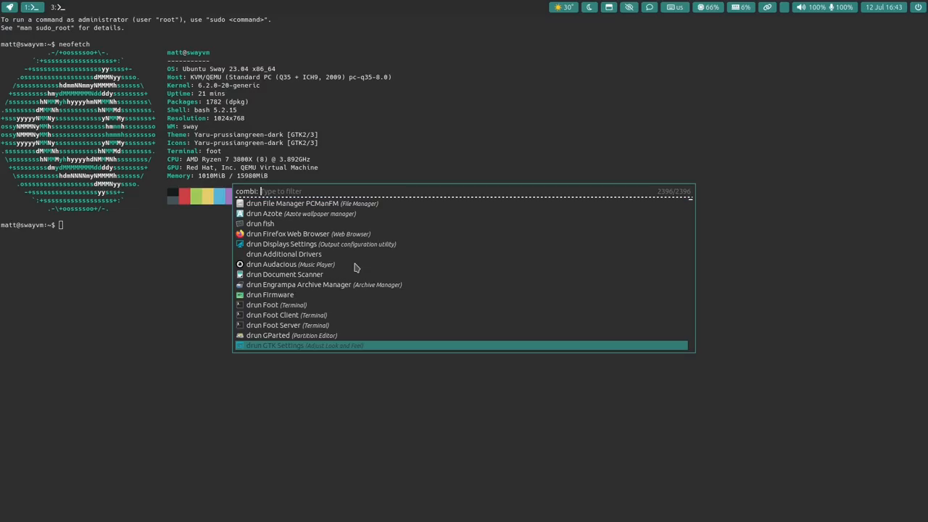
pyautogui.press('Return')
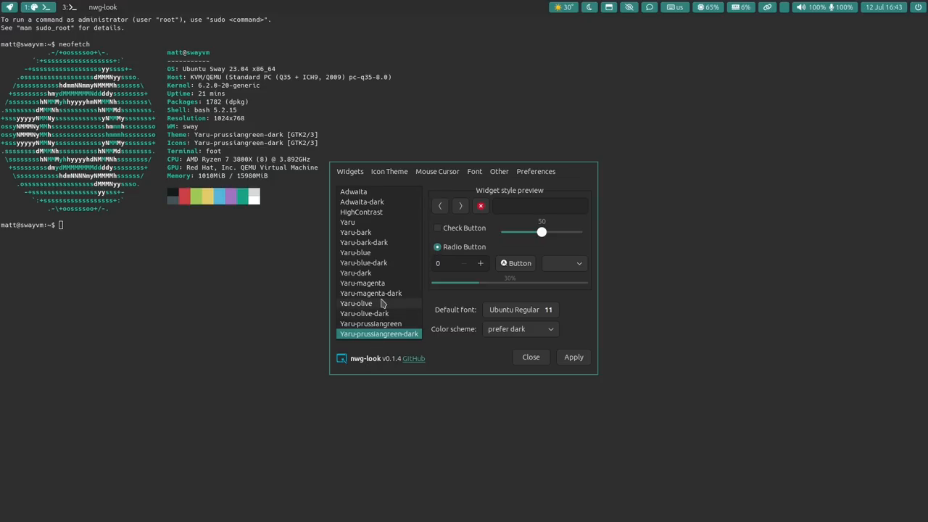
# Step: Close nwg-look and browse down the Rofi app list past Package Updater
pyautogui.press('super+shift+q')
pyautogui.press('super+d')
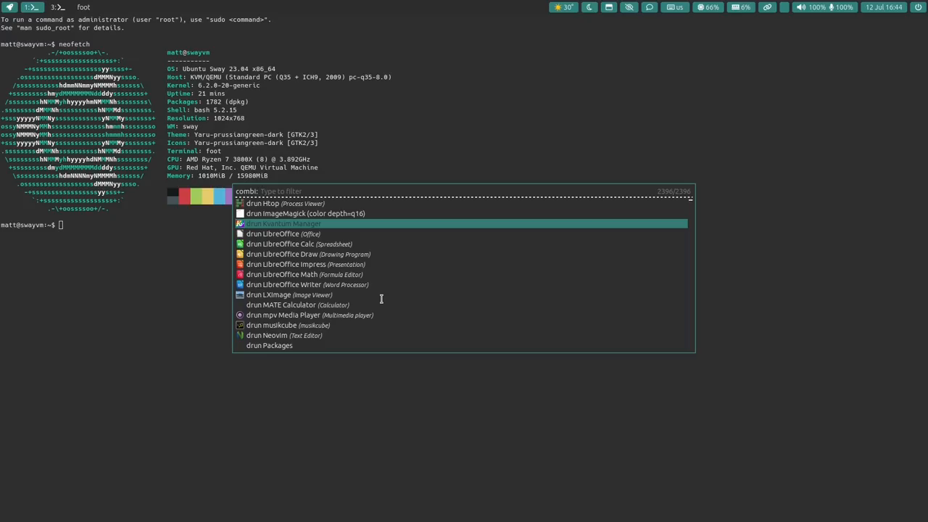
pyautogui.press('Down')
pyautogui.press('Down')
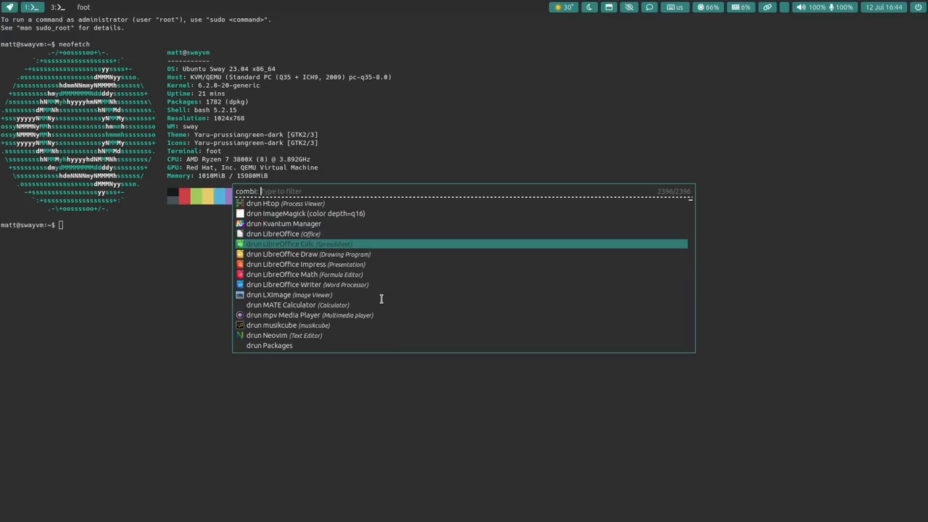
pyautogui.press('Down')
pyautogui.press('Down')
pyautogui.press('Down')
pyautogui.press('Down')
pyautogui.press('Down')
pyautogui.press('Down')
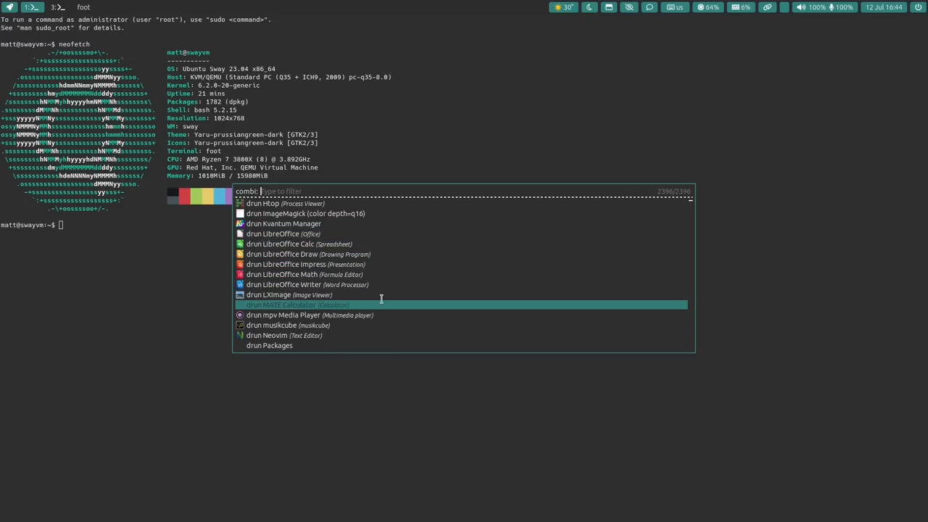
pyautogui.press('Down')
pyautogui.press('Down')
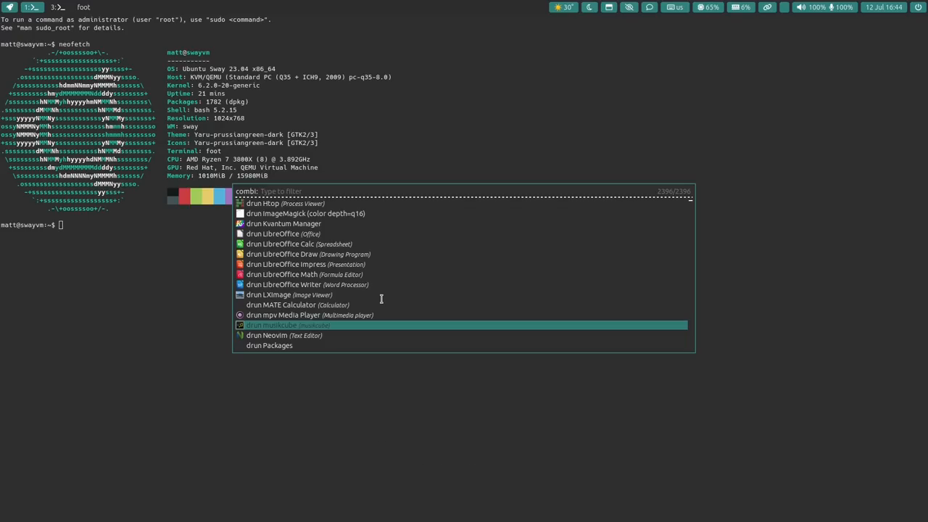
pyautogui.press('Down')
pyautogui.press('Down')
pyautogui.press('Down')
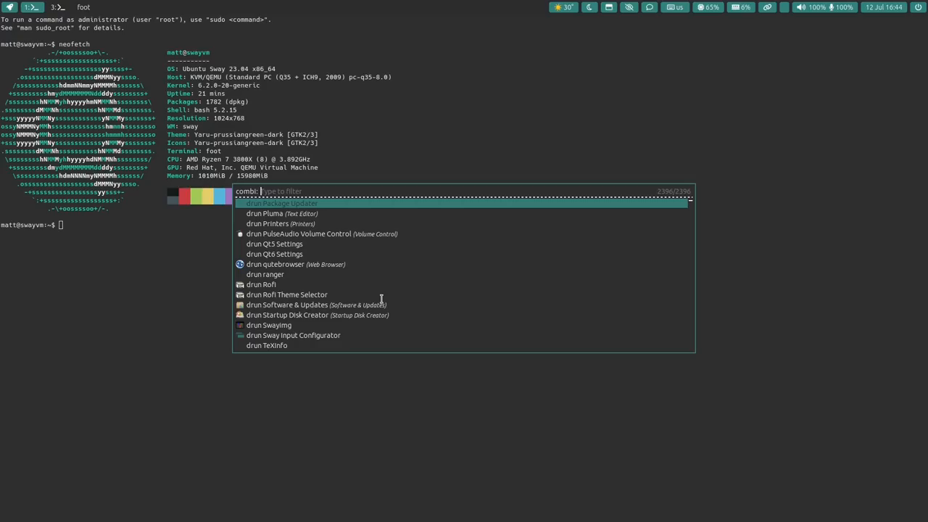
# Step: Continue to the Ubuntu Sway Welcome entry and launch it
pyautogui.press('Down')
pyautogui.press('Down')
pyautogui.press('Down')
pyautogui.press('Down')
pyautogui.press('Down')
pyautogui.press('Down')
pyautogui.press('Down')
pyautogui.press('Down')
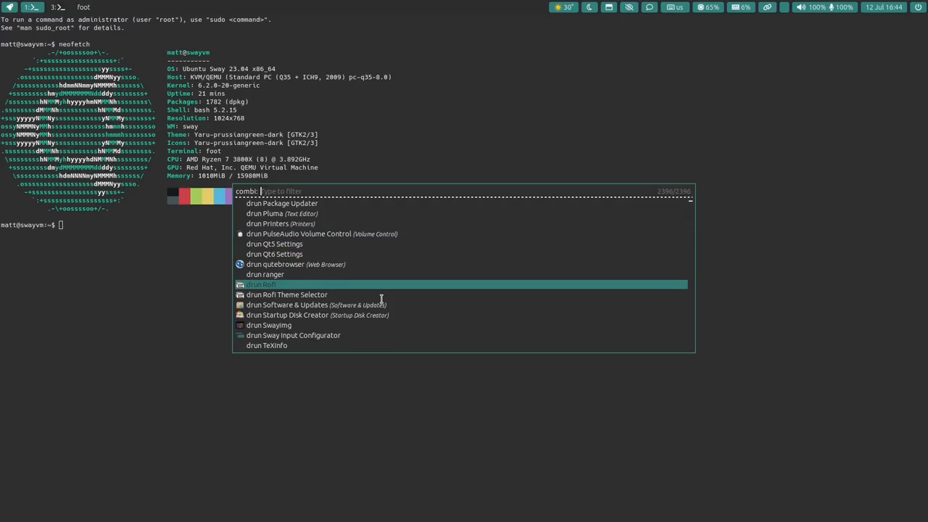
pyautogui.scroll(-7, 382, 298)
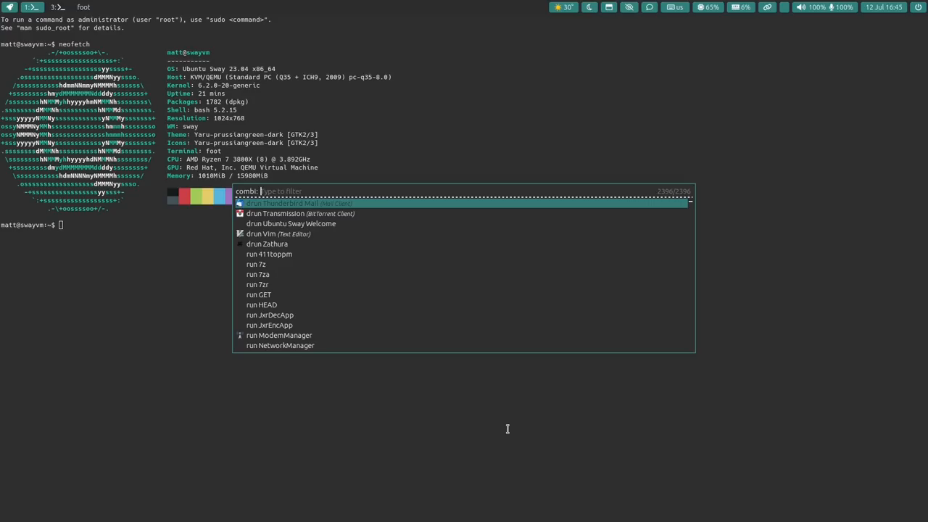
pyautogui.press('Down')
pyautogui.press('Down')
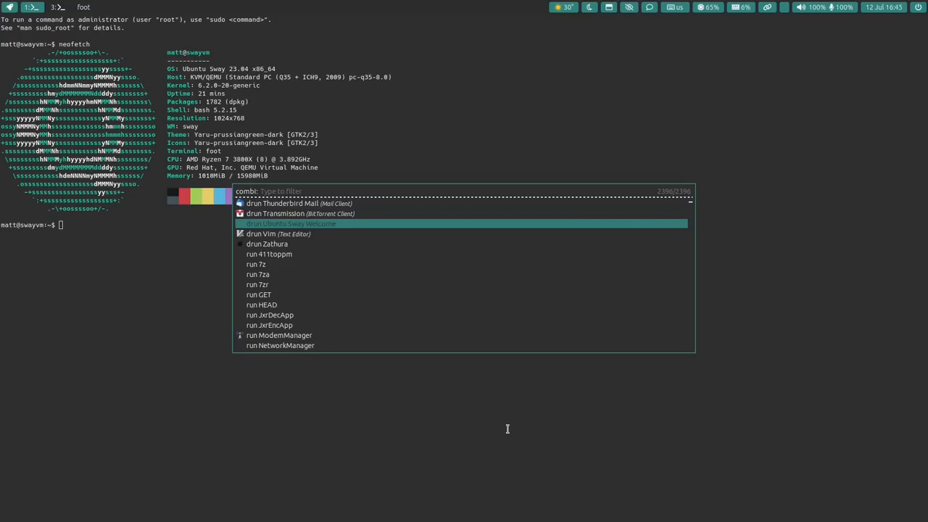
pyautogui.press('Return')
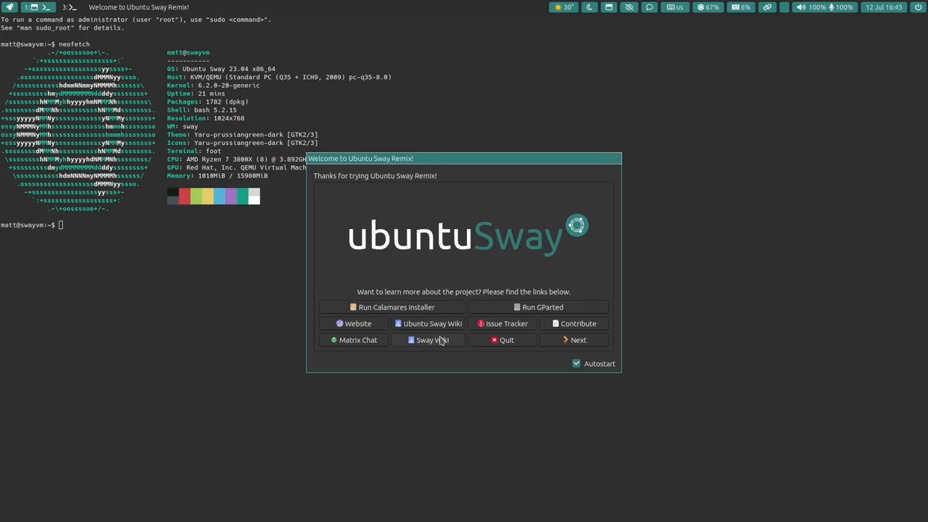
# Step: Go to the Welcome advanced page, peek at Change Color Scheme, and start Install Software
pyautogui.click(570, 347)
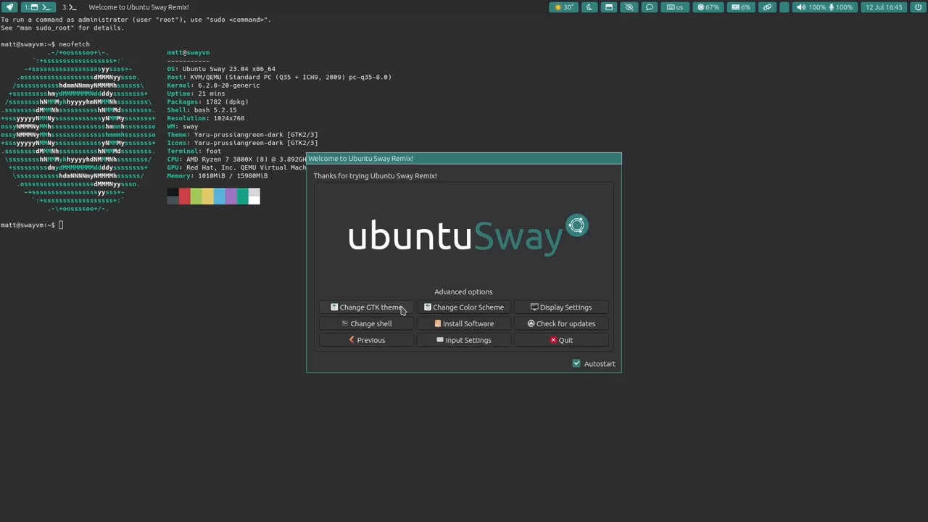
pyautogui.click(442, 309)
pyautogui.click(530, 297)
pyautogui.click(458, 327)
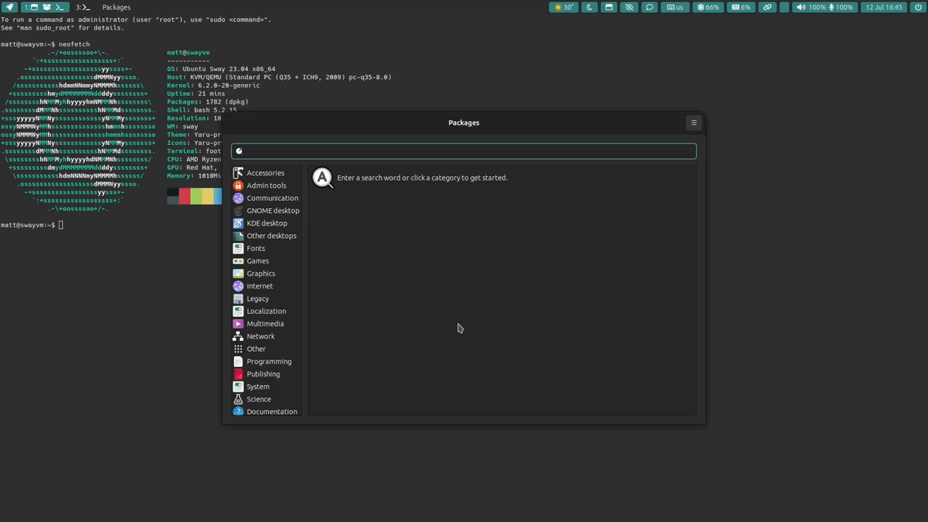
# Step: Show the About Packages dialog from the Packages options menu
pyautogui.click(693, 123)
pyautogui.click(634, 237)
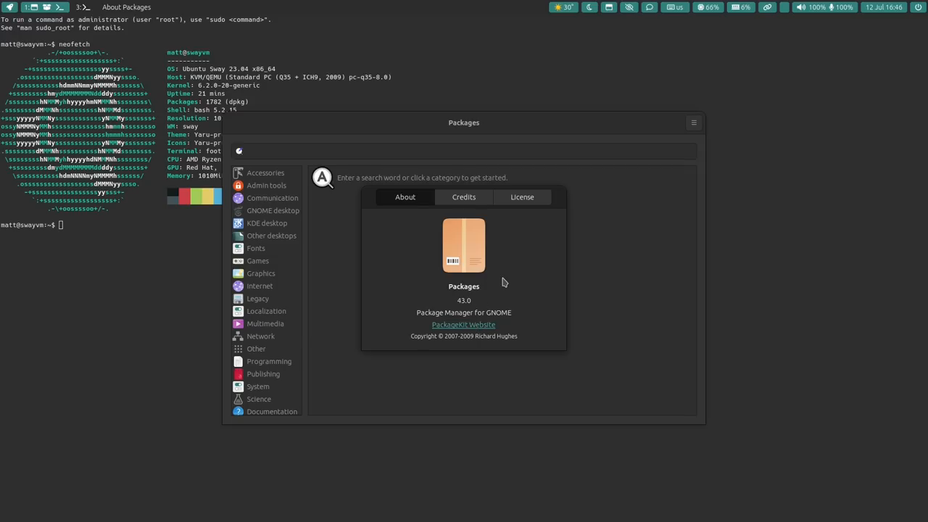
# Step: Dismiss About, browse the Games and Programming categories, then close Packages
pyautogui.press('Escape')
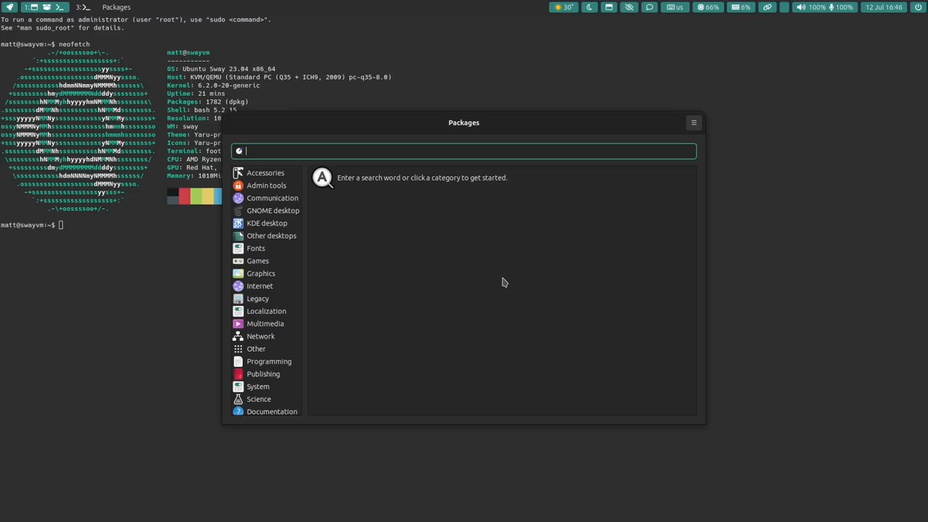
pyautogui.scroll(-1, 277, 226)
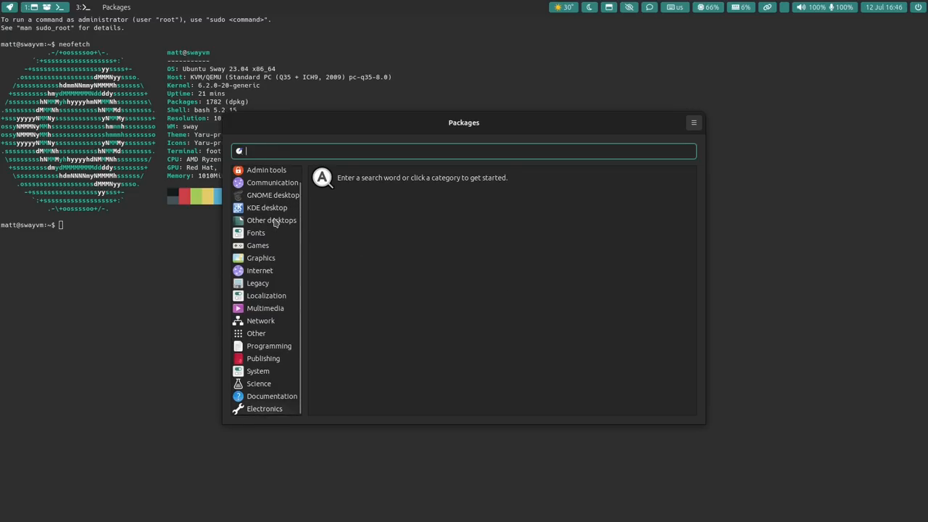
pyautogui.click(257, 246)
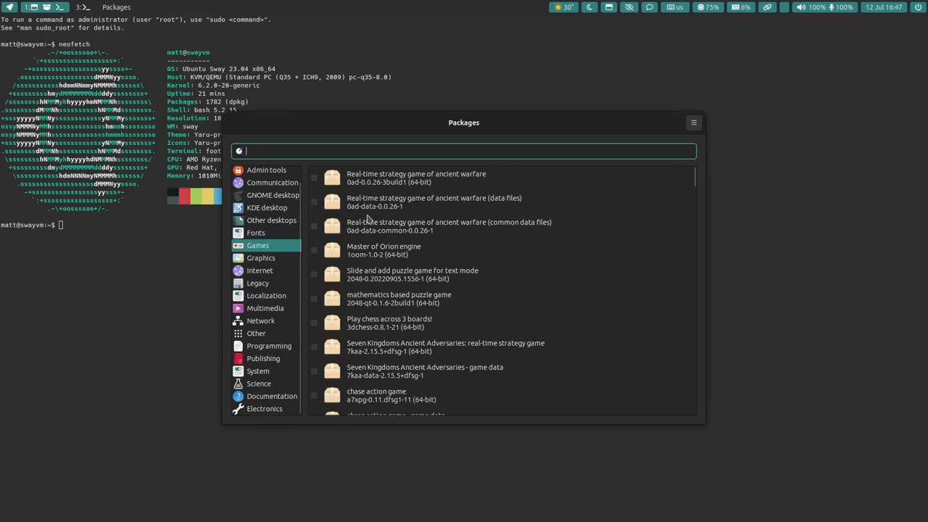
pyautogui.scroll(-3, 367, 219)
pyautogui.scroll(-3, 368, 219)
pyautogui.scroll(-3, 367, 219)
pyautogui.scroll(-3, 367, 218)
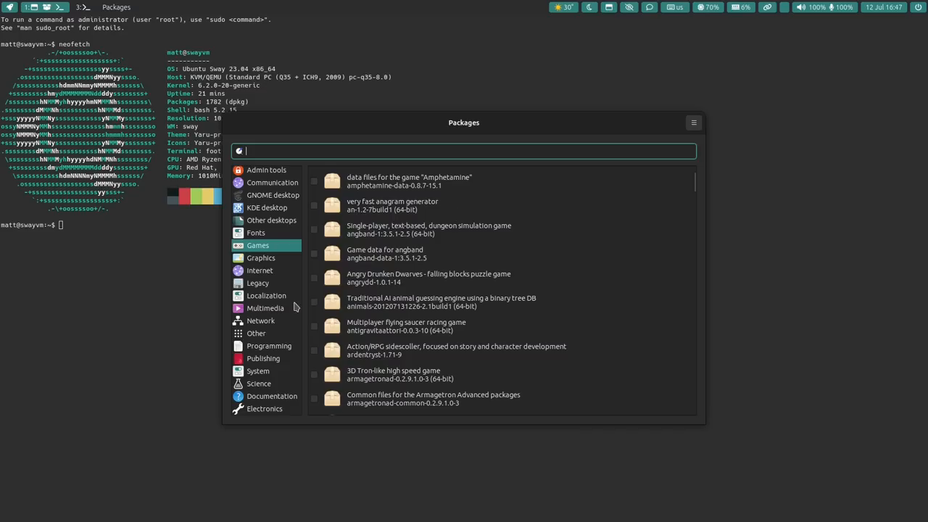
pyautogui.click(256, 333)
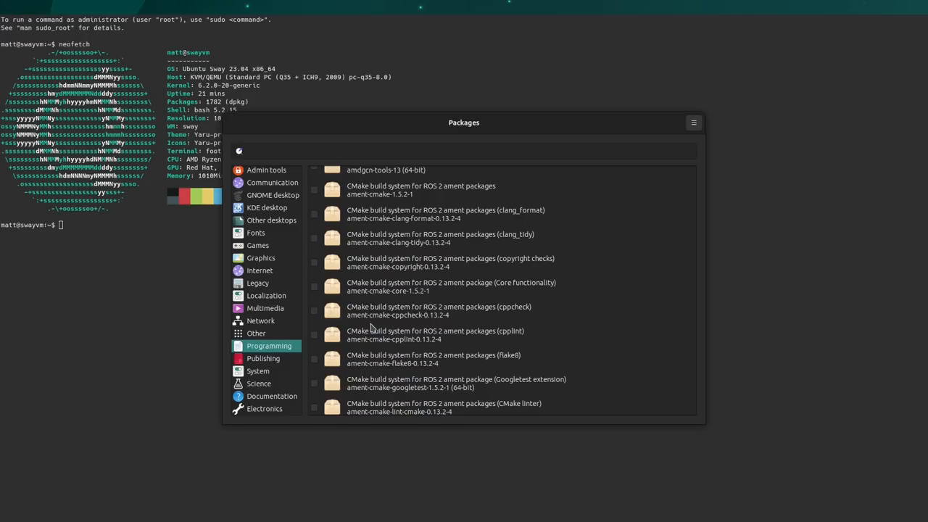
pyautogui.press('super+shift+q')
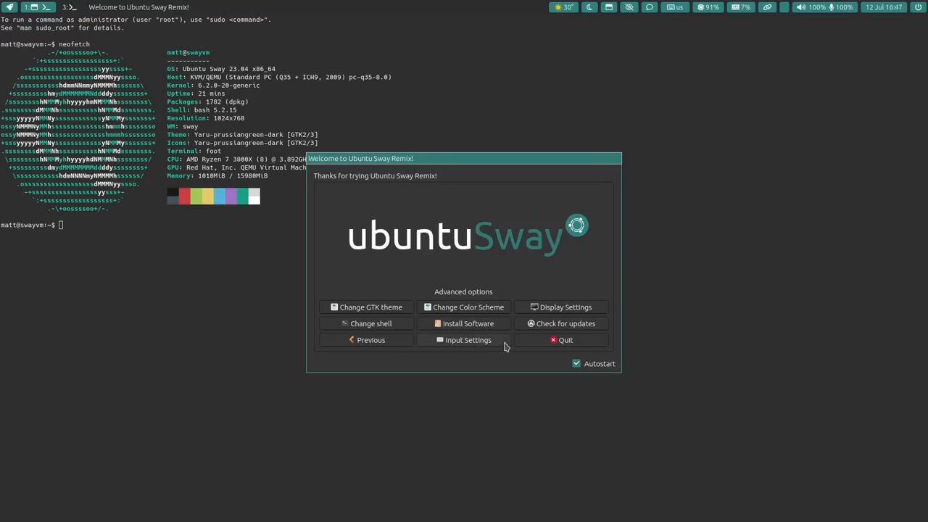
# Step: Check for updates from the Welcome dialog, review the 143 listed updates, then close Package Updater
pyautogui.click(540, 324)
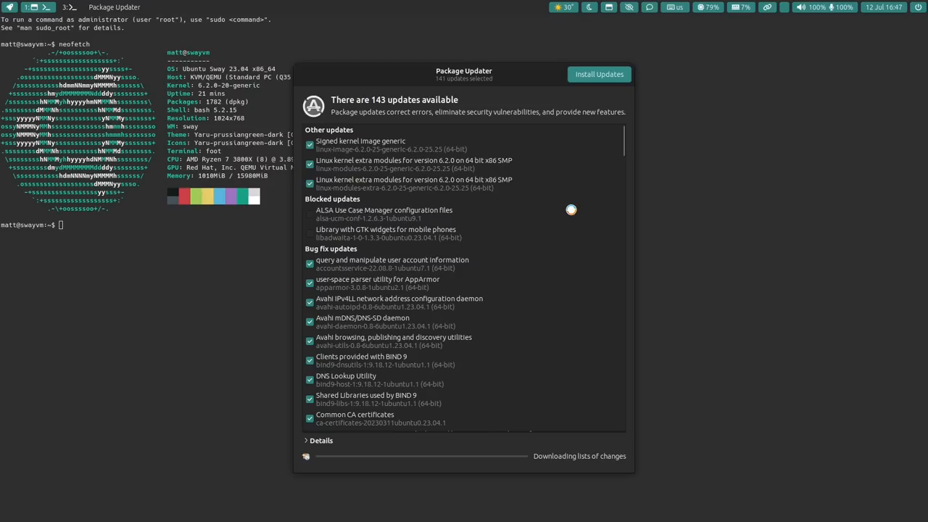
pyautogui.press('super+shift+q')
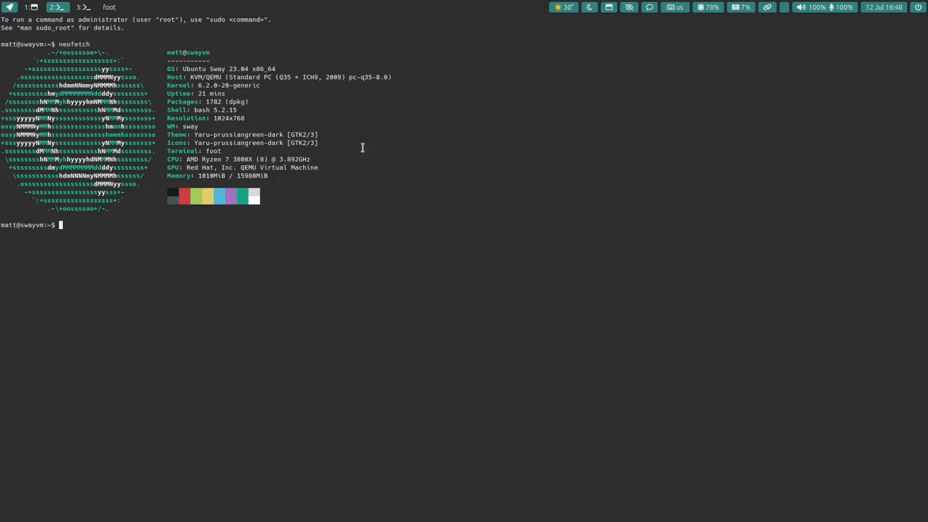
# Step: Cycle through workspaces 1-3, return to the neofetch terminal and run free -m
pyautogui.press('super+3')
pyautogui.press('super+1')
pyautogui.press('super+2')
pyautogui.press('super+3')
pyautogui.press('super+2')
pyautogui.write('free -m')
pyautogui.press('Return')
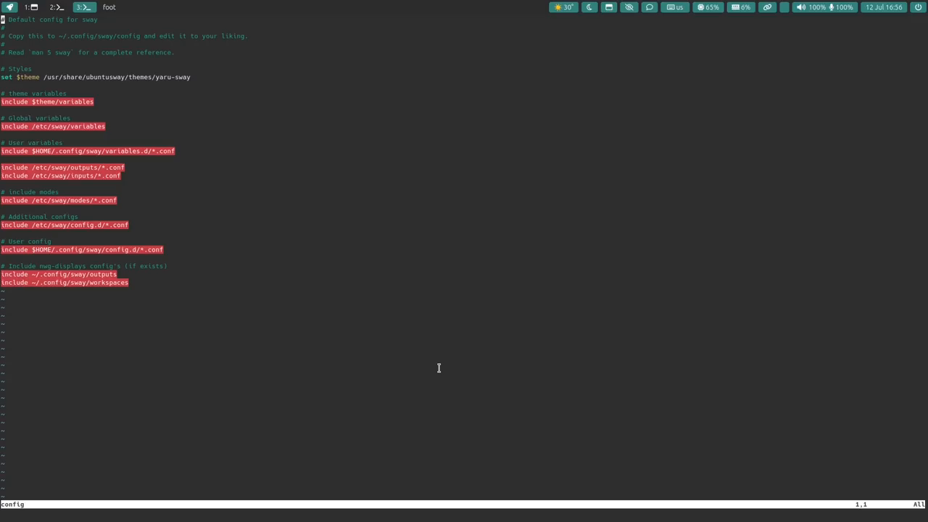
# Step: From the Sway config, follow the include line with gf to open /etc/sway/variables read-only
pyautogui.press('n')
pyautogui.press('g')
pyautogui.press('f')
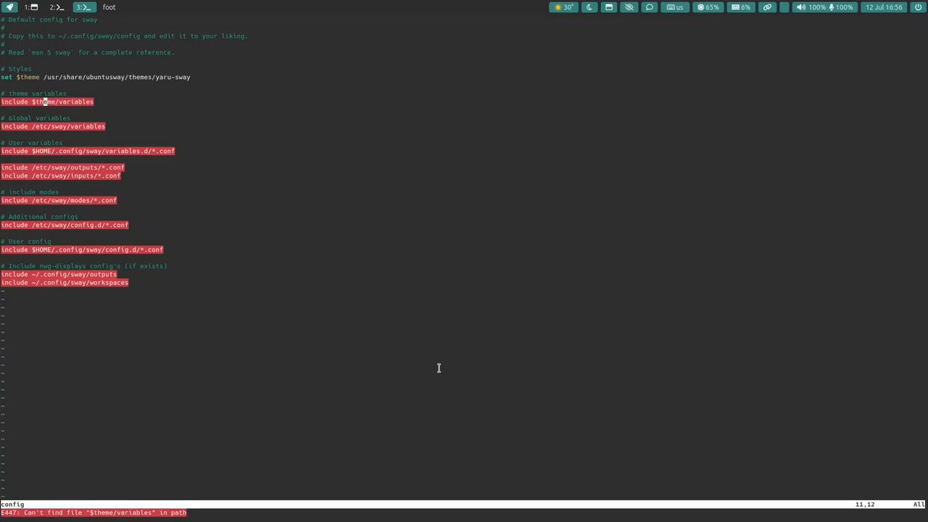
pyautogui.press('j')
pyautogui.press('j')
pyautogui.press('j')
pyautogui.press('f')
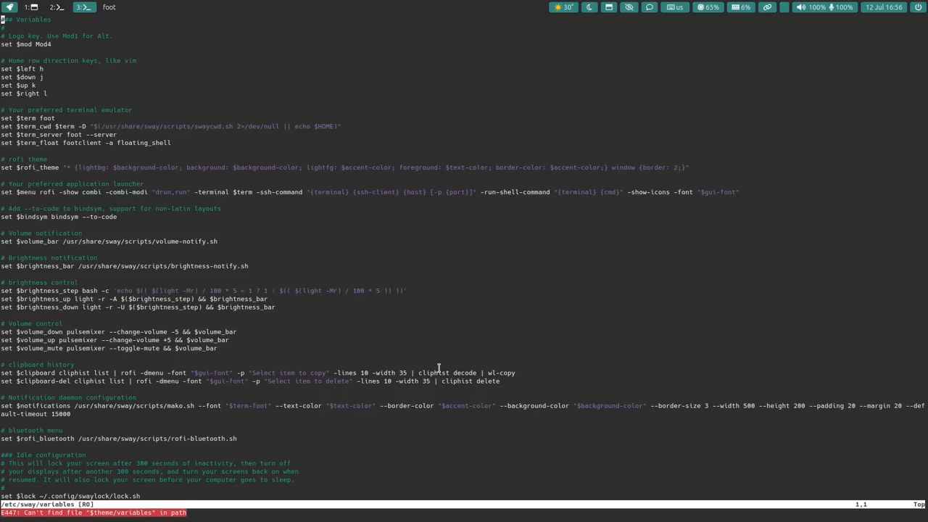
# Step: Scroll through the variables file past the terminal, clipboard history and screenshot settings
pyautogui.press('j')
pyautogui.press('j')
pyautogui.press('j')
pyautogui.press('j')
pyautogui.press('j')
pyautogui.press('j')
pyautogui.press('j')
pyautogui.press('j')
pyautogui.press('j')
pyautogui.press('j')
pyautogui.press('j')
pyautogui.press('j')
pyautogui.press('j')
pyautogui.press('j')
pyautogui.press('j')
pyautogui.press('j')
pyautogui.press('j')
pyautogui.press('j')
pyautogui.press('j')
pyautogui.press('j')
pyautogui.press('j')
pyautogui.press('j')
pyautogui.press('j')
pyautogui.press('j')
pyautogui.press('j')
pyautogui.press('j')
pyautogui.press('j')
pyautogui.press('j')
pyautogui.press('j')
pyautogui.press('j')
pyautogui.press('j')
pyautogui.press('j')
pyautogui.press('j')
pyautogui.press('j')
pyautogui.press('k')
pyautogui.press('k')
pyautogui.press('k')
pyautogui.press('j')
pyautogui.press('j')
pyautogui.press('j')
pyautogui.press('j')
pyautogui.press('j')
pyautogui.press('j')
pyautogui.press('j')
pyautogui.press('j')
pyautogui.press('j')
pyautogui.press('j')
pyautogui.press('j')
pyautogui.press('j')
pyautogui.press('j')
pyautogui.press('j')
pyautogui.press('j')
pyautogui.press('j')
pyautogui.press('j')
pyautogui.press('j')
pyautogui.press('j')
pyautogui.press('j')
pyautogui.press('j')
pyautogui.press('j')
pyautogui.press('j')
pyautogui.press('j')
pyautogui.press('j')
pyautogui.press('j')
pyautogui.press('j')
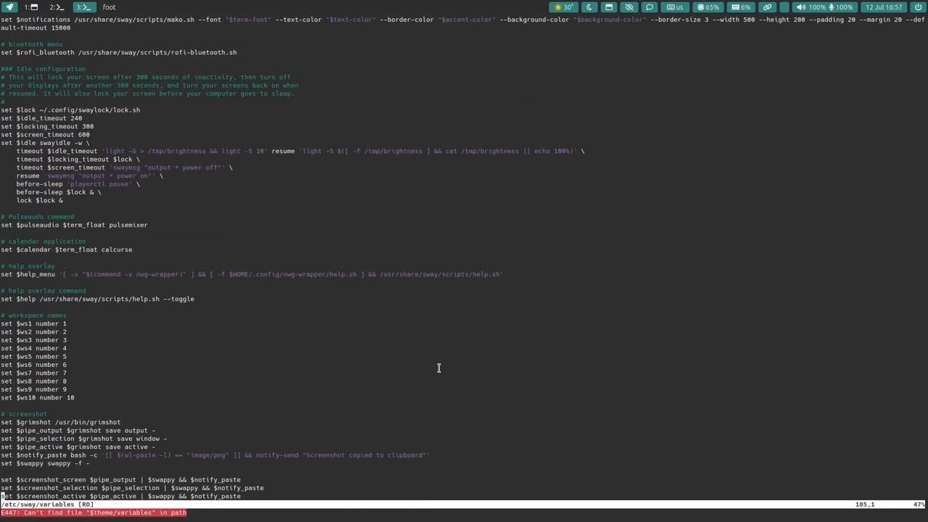
pyautogui.press('j')
pyautogui.press('j')
pyautogui.press('j')
pyautogui.press('j')
pyautogui.press('j')
pyautogui.press('j')
pyautogui.press('j')
pyautogui.press('j')
pyautogui.press('j')
pyautogui.press('j')
pyautogui.press('j')
pyautogui.press('j')
pyautogui.press('j')
pyautogui.press('j')
pyautogui.press('j')
pyautogui.press('j')
pyautogui.press('j')
pyautogui.press('j')
pyautogui.press('j')
pyautogui.press('j')
pyautogui.press('j')
pyautogui.press('j')
pyautogui.press('j')
pyautogui.press('j')
pyautogui.press('j')
pyautogui.press('j')
pyautogui.press('j')
pyautogui.press('j')
pyautogui.press('j')
pyautogui.press('j')
pyautogui.press('j')
pyautogui.press('j')
pyautogui.press('j')
pyautogui.press('j')
pyautogui.press('j')
pyautogui.press('j')
pyautogui.press('j')
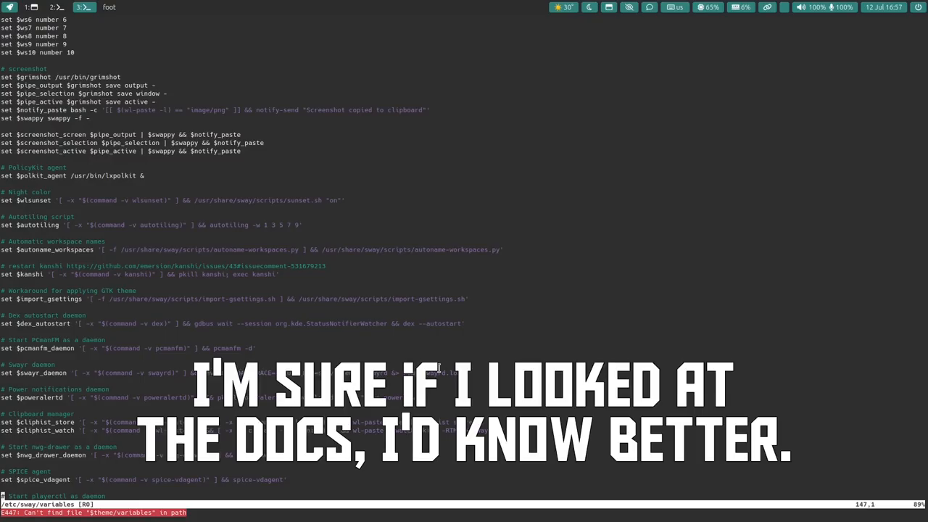
pyautogui.write('Z:q')
# Step: Quit, reopen the Sway config, browse the variables.d directory listing and return to config
pyautogui.press('Return')
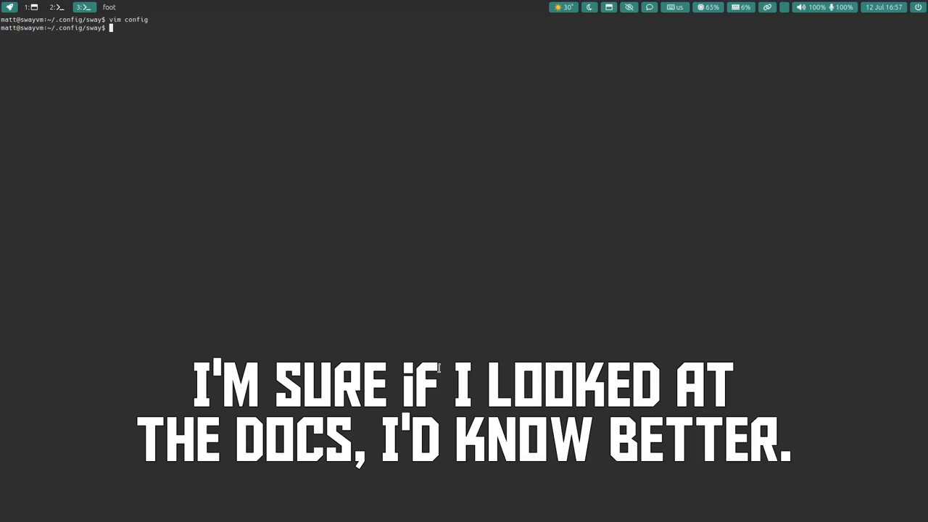
pyautogui.write('v')
pyautogui.press('Up')
pyautogui.press('Return')
pyautogui.press('j')
pyautogui.press('j')
pyautogui.press('l')
pyautogui.press('l')
pyautogui.press('l')
pyautogui.press('w')
pyautogui.press('w')
pyautogui.press('g')
pyautogui.press('f')
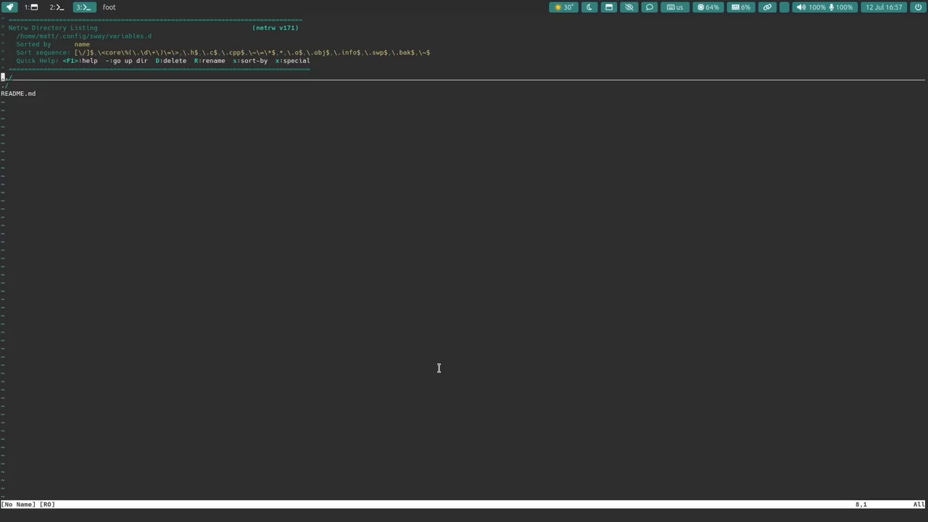
pyautogui.press('j')
pyautogui.press('j')
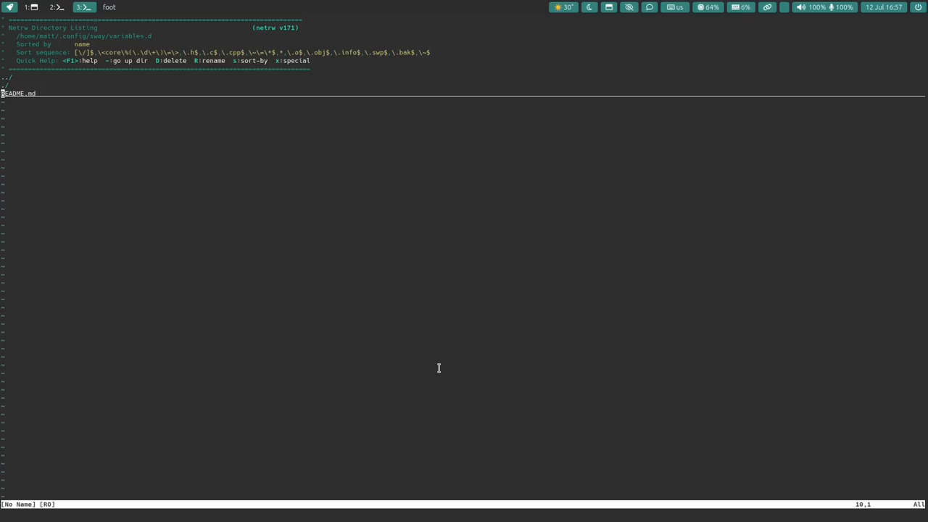
pyautogui.hotkey('ctrl', 'o')
# Step: Follow the outputs include path to its configuration file, quit it and reopen config
pyautogui.press('l')
pyautogui.press('l')
pyautogui.press('l')
pyautogui.press('l')
pyautogui.press('g')
pyautogui.press('f')
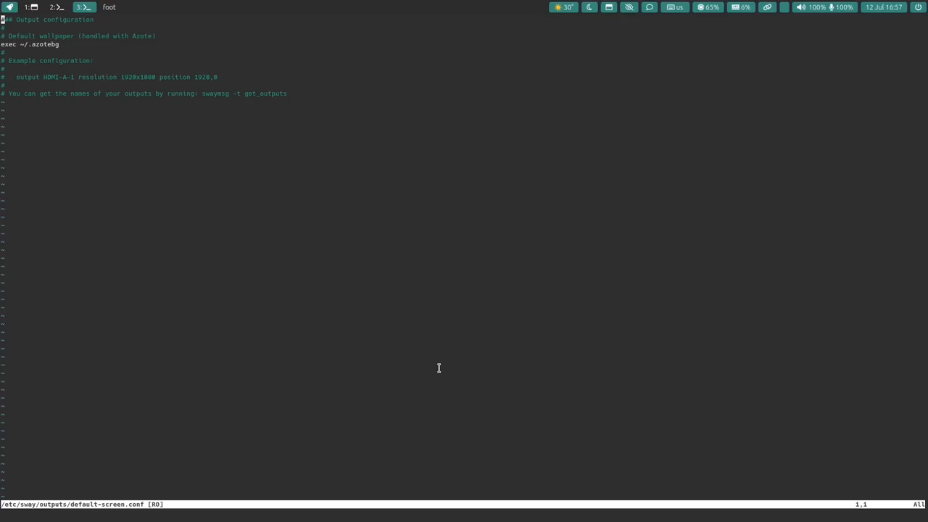
pyautogui.write(':q')
pyautogui.press('Return')
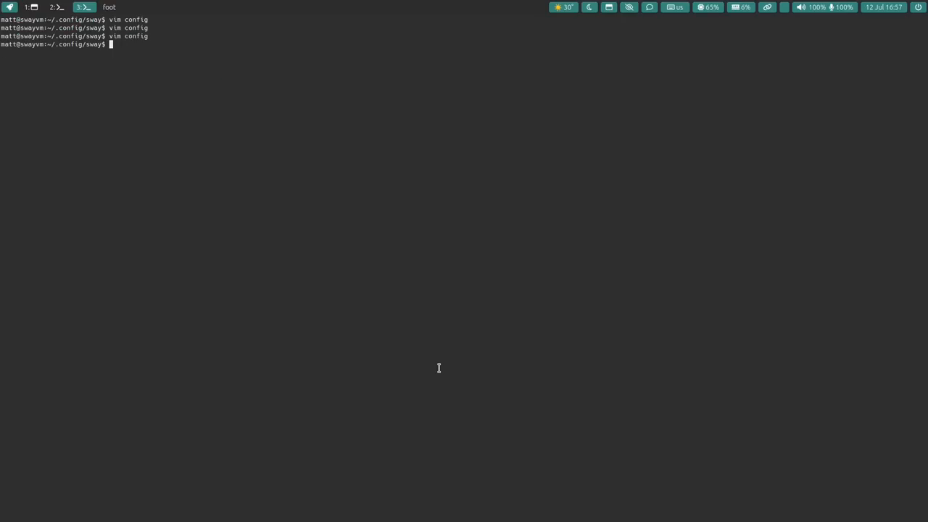
pyautogui.press('Up')
pyautogui.press('Return')
# Step: Browse the /etc/sway/inputs directory listing up to default-keyboard.conf and return to config
pyautogui.press('j')
pyautogui.press('j')
pyautogui.press('j')
pyautogui.press('j')
pyautogui.press('j')
pyautogui.press('j')
pyautogui.press('j')
pyautogui.press('j')
pyautogui.press('j')
pyautogui.press('l')
pyautogui.press('w')
pyautogui.press('g')
pyautogui.press('f')
pyautogui.press('k')
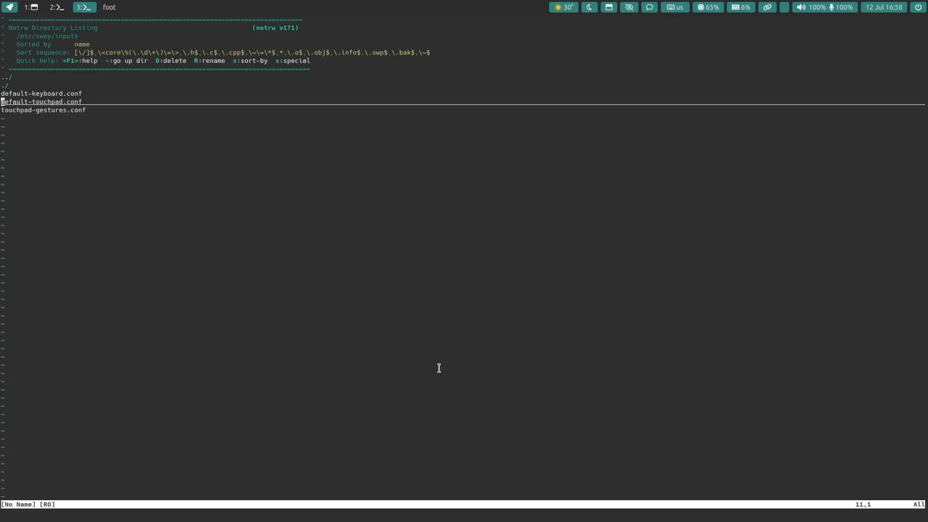
pyautogui.press('k')
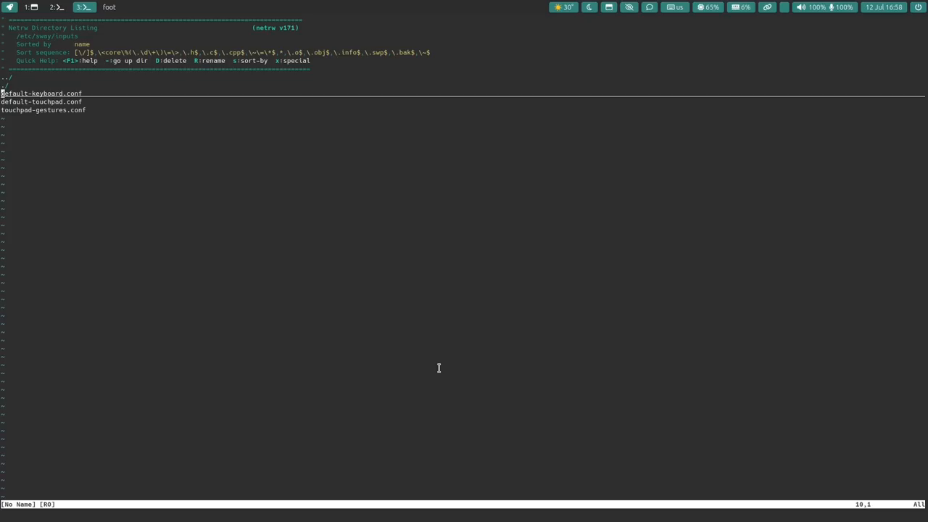
pyautogui.hotkey('ctrl', 'o')
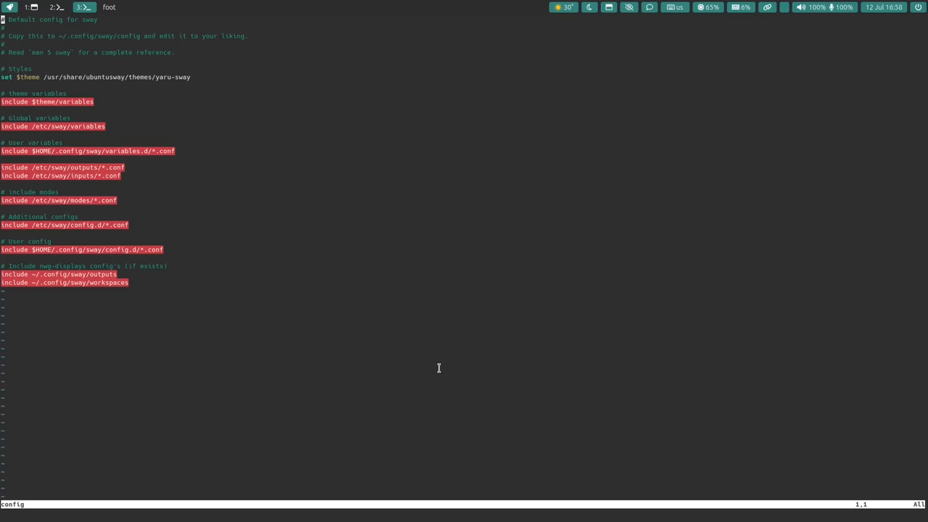
pyautogui.press('j')
pyautogui.press('j')
pyautogui.press('j')
pyautogui.press('j')
pyautogui.press('j')
pyautogui.press('j')
pyautogui.press('j')
pyautogui.press('j')
pyautogui.press('j')
pyautogui.press('j')
# Step: Follow the modes include path and open default.conf from the directory listing
pyautogui.press('l')
pyautogui.press('l')
pyautogui.press('l')
pyautogui.press('l')
pyautogui.press('l')
pyautogui.press('l')
pyautogui.press('g')
pyautogui.press('f')
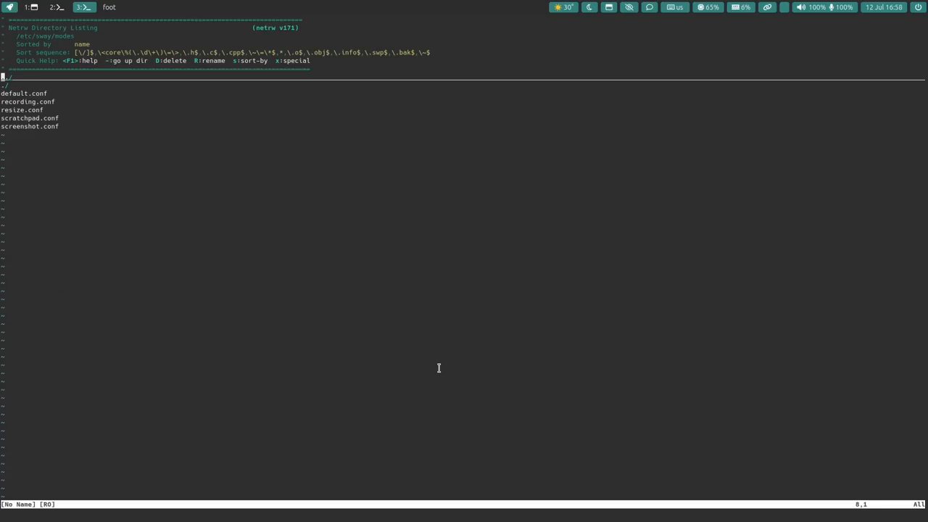
pyautogui.press('j')
pyautogui.press('j')
pyautogui.press('Return')
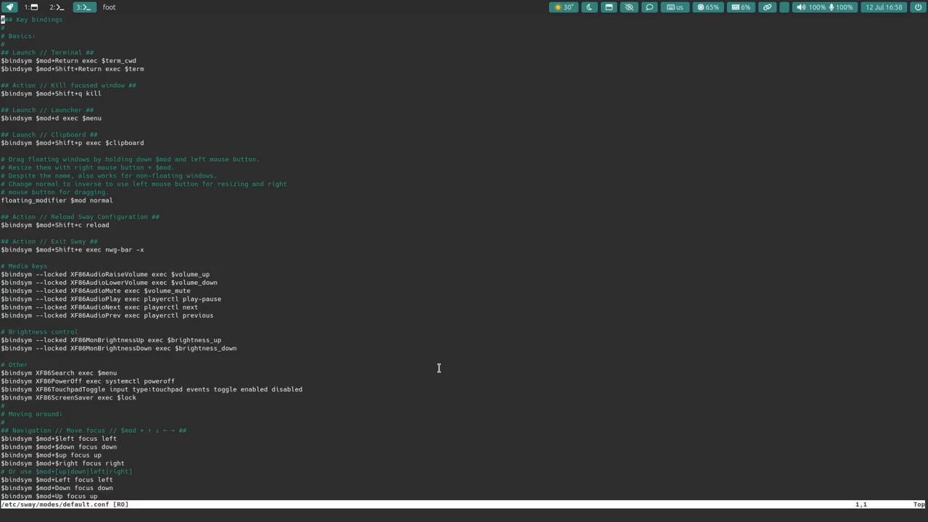
# Step: Delete Shift+ from the kill window binding and attempt to save, refused as read-only
pyautogui.press('j')
pyautogui.press('j')
pyautogui.press('j')
pyautogui.press('j')
pyautogui.press('j')
pyautogui.press('j')
pyautogui.press('j')
pyautogui.press('j')
pyautogui.press('j')
pyautogui.press('w')
pyautogui.press('w')
pyautogui.press('w')
pyautogui.press('w')
pyautogui.press('w')
pyautogui.press('i')
pyautogui.press('Delete')
pyautogui.press('Delete')
pyautogui.press('Delete')
pyautogui.press('Escape')
pyautogui.write(': W')
pyautogui.press('Return')
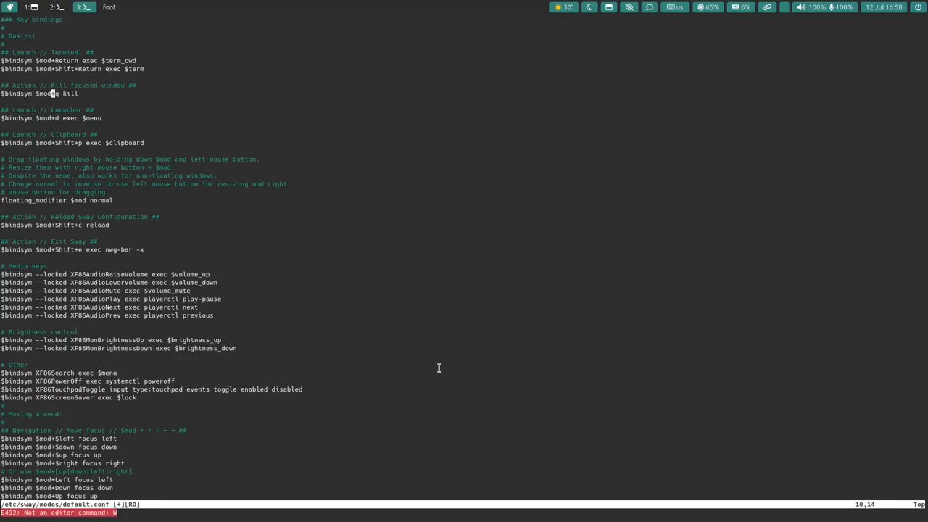
pyautogui.write(':w')
pyautogui.press('Return')
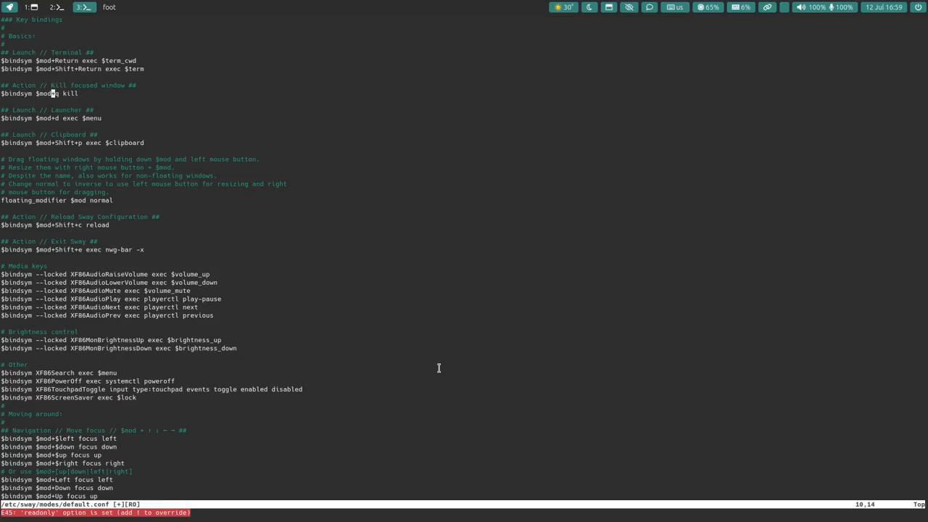
pyautogui.write(':q!')
# Step: Quit default.conf without saving and reopen the Sway config
pyautogui.press('Return')
pyautogui.press('Up')
pyautogui.press('Return')
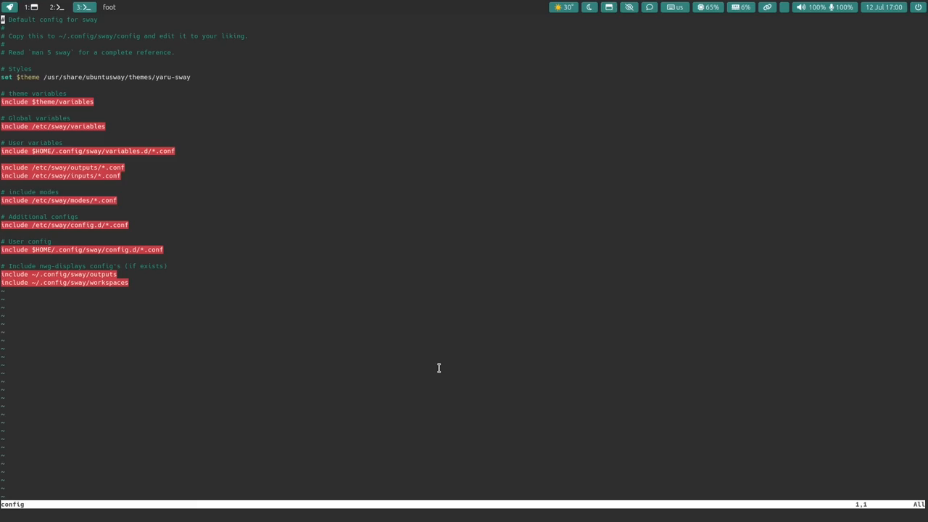
pyautogui.press('j')
pyautogui.press('j')
pyautogui.press('j')
pyautogui.press('j')
pyautogui.press('j')
pyautogui.press('j')
pyautogui.press('j')
pyautogui.press('j')
pyautogui.press('j')
pyautogui.press('j')
pyautogui.press('j')
pyautogui.press('j')
pyautogui.press('l')
pyautogui.press('l')
pyautogui.press('l')
pyautogui.press('l')
pyautogui.press('l')
pyautogui.press('l')
pyautogui.press('l')
pyautogui.press('l')
pyautogui.press('l')
pyautogui.press('l')
pyautogui.press('k')
pyautogui.press('{')
pyautogui.press('{')
pyautogui.press('k')
pyautogui.write(':q')
# Step: Quit Vim, switch to workspace 1, start Install Updates and authenticate with the password
pyautogui.press('Return')
pyautogui.press('super+1')
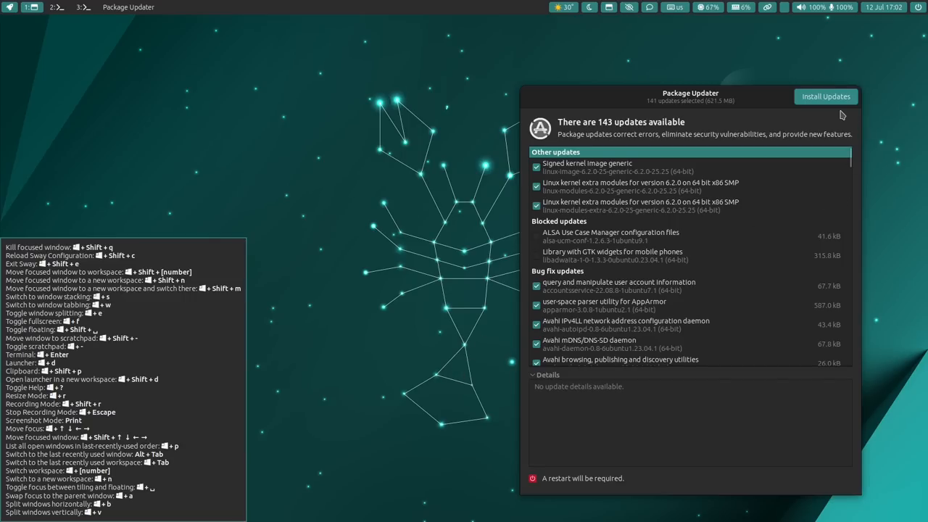
pyautogui.click(834, 99)
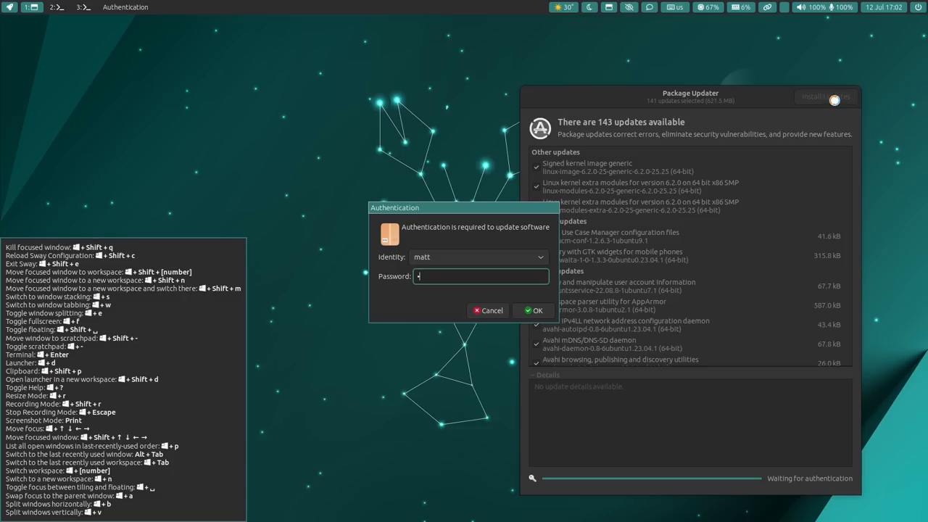
pyautogui.press('Return')
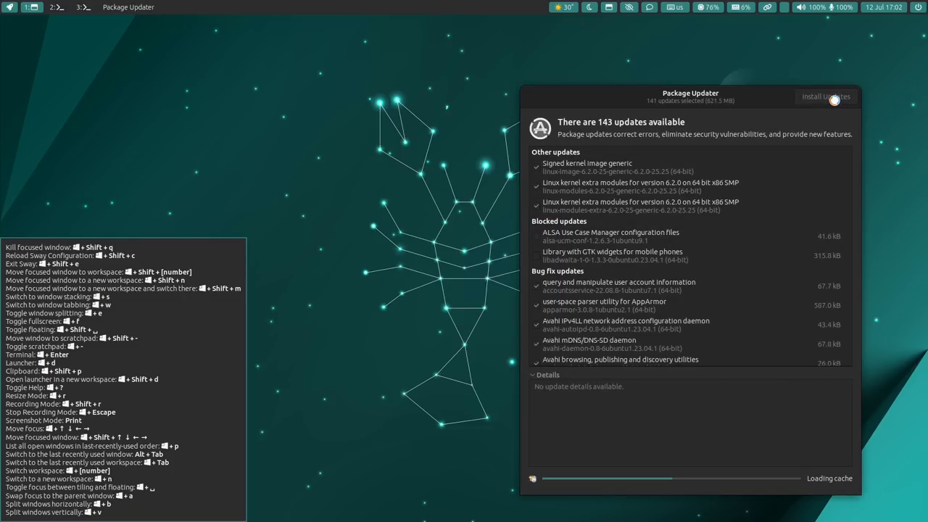